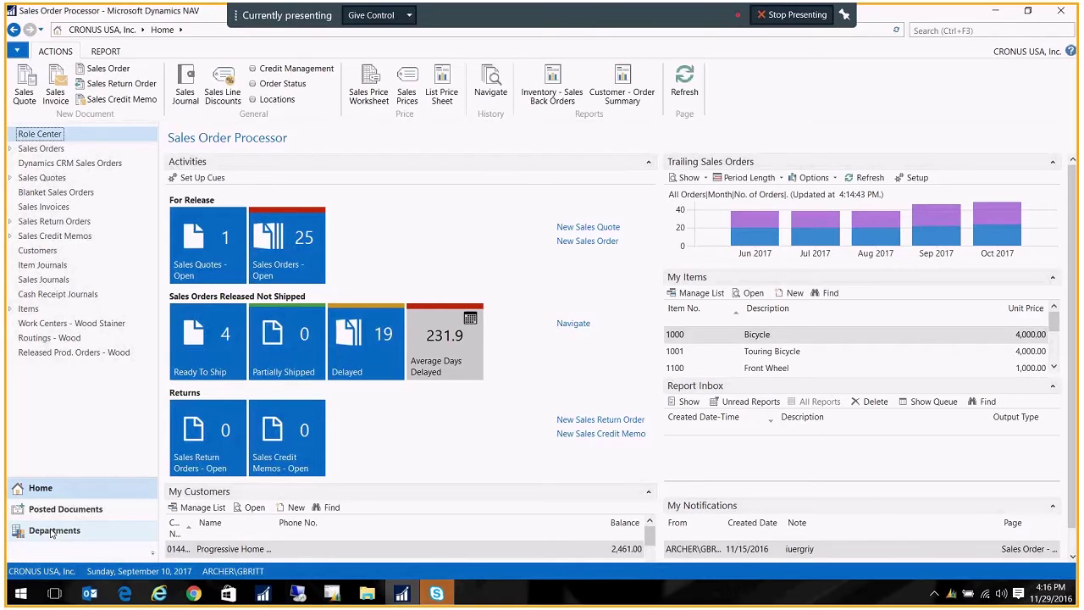
Go to Departments > Financial Management > Receivables and scroll down to its Setup links
{"action": "left_click", "coordinate": [53, 532]}
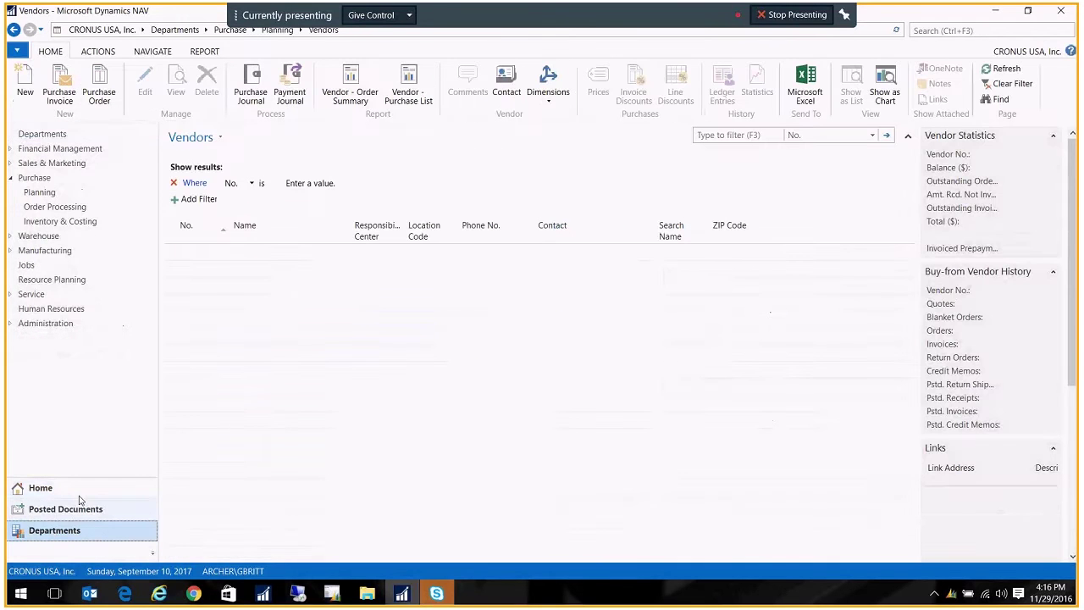
{"action": "left_click", "coordinate": [42, 149]}
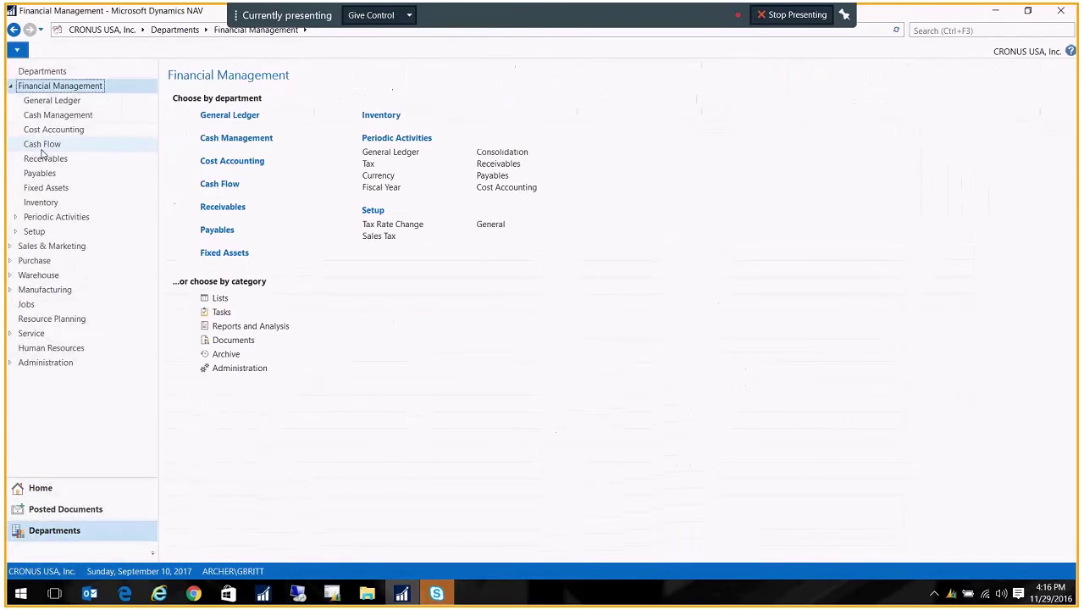
{"action": "left_click", "coordinate": [44, 159]}
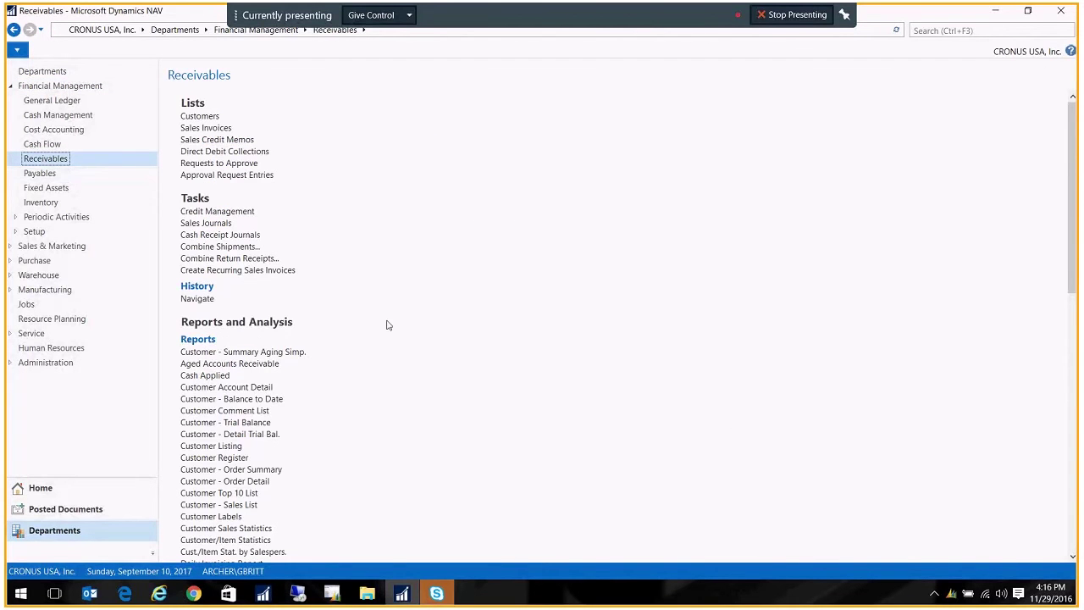
{"action": "scroll", "coordinate": [388, 325], "scroll_direction": "down", "scroll_amount": 10}
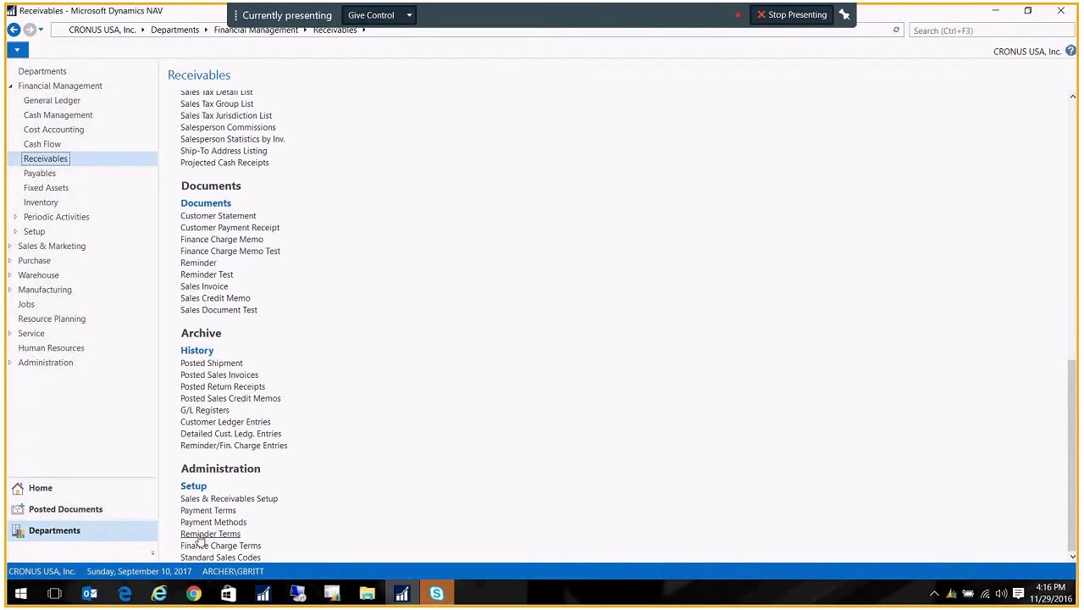
In Reminder Terms, edit the Domestic Customers description and select the DOMESTIC terms
{"action": "left_click", "coordinate": [198, 536]}
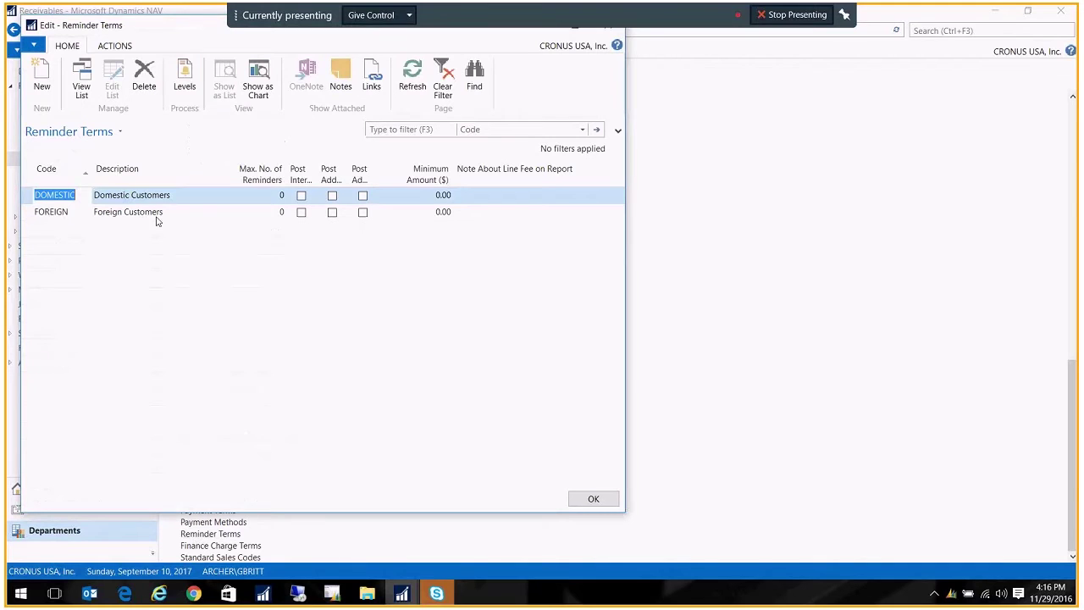
{"action": "left_click", "coordinate": [229, 199]}
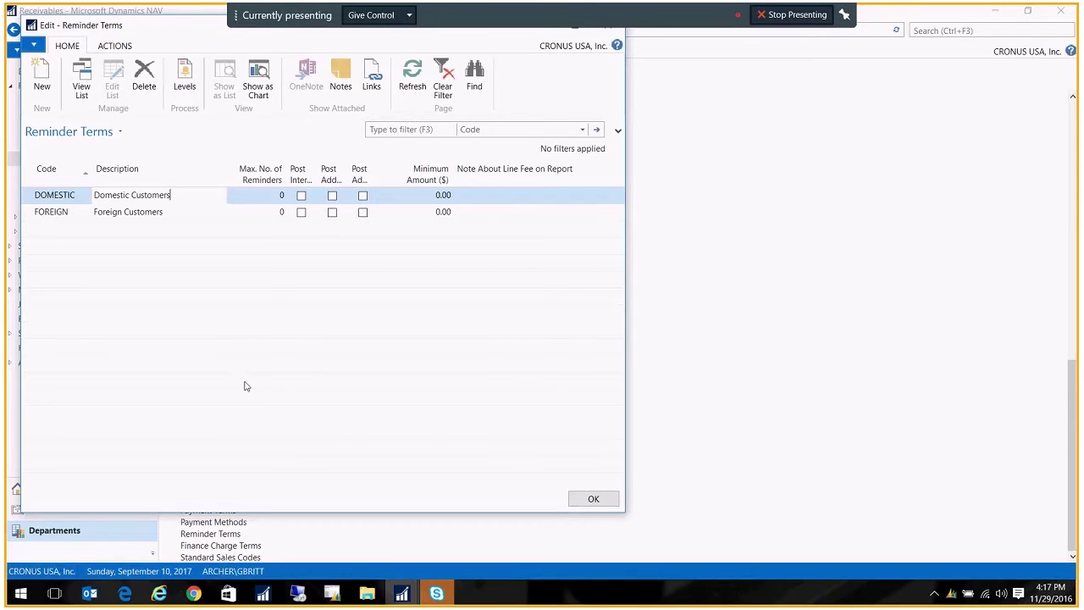
{"action": "left_click", "coordinate": [5, 199]}
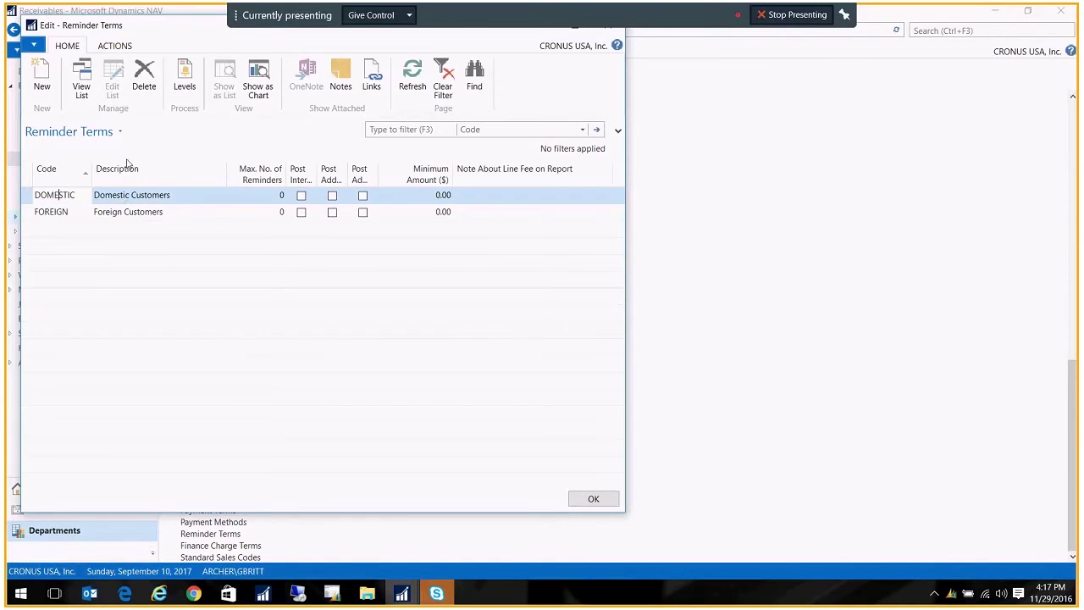
{"action": "left_click", "coordinate": [183, 80]}
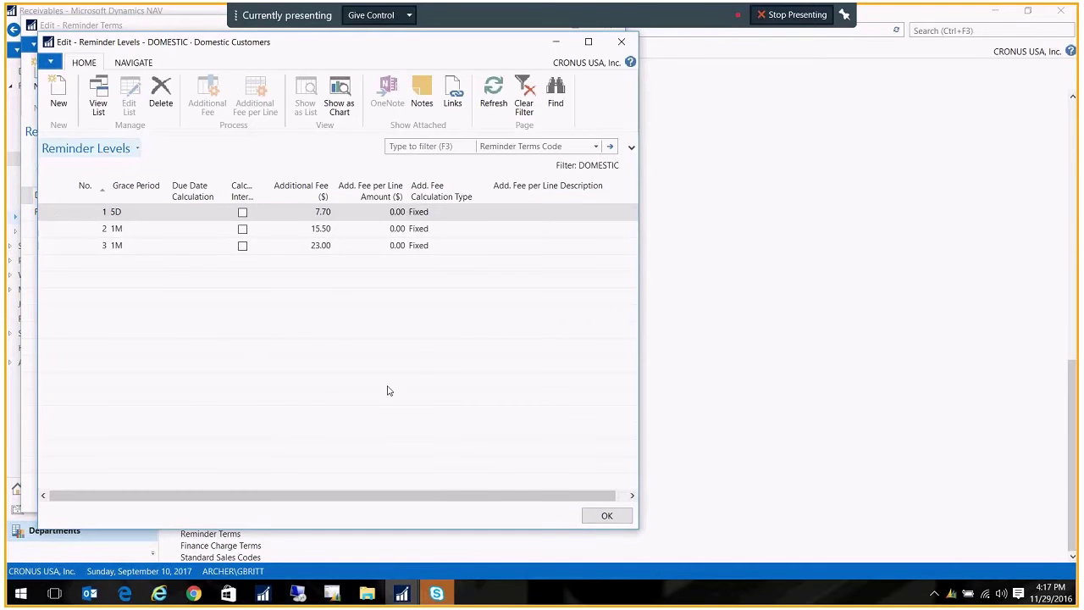
{"action": "left_click", "coordinate": [128, 218]}
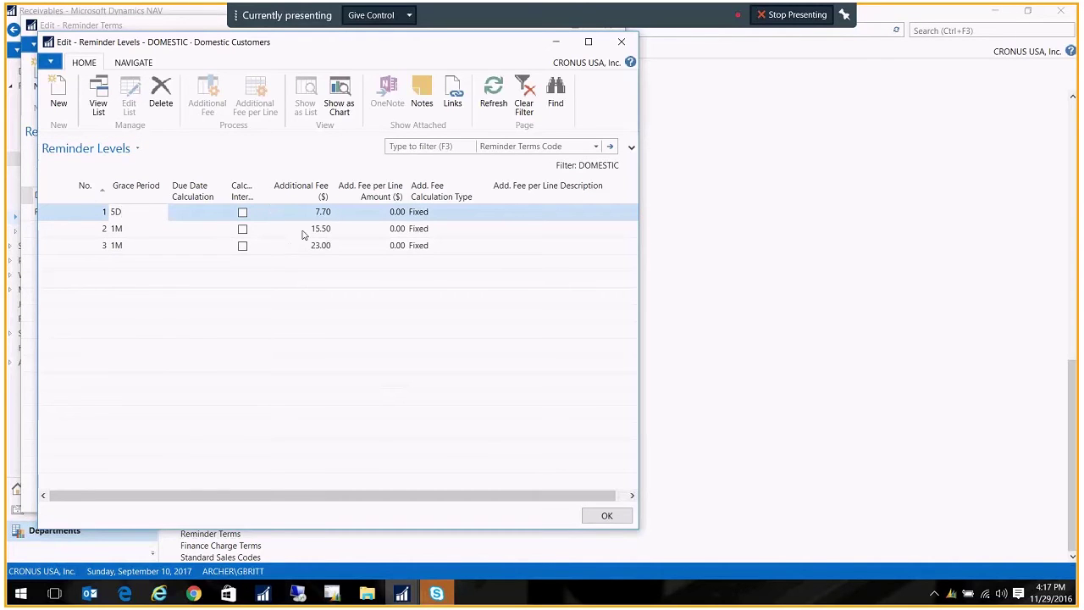
{"action": "key", "text": "Down"}
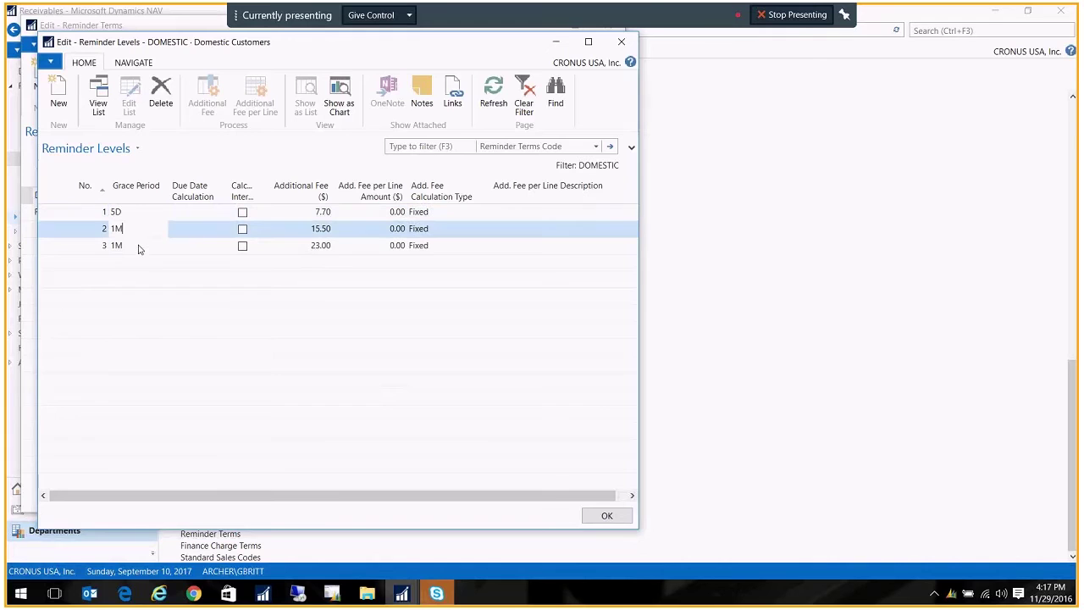
{"action": "key", "text": "Down"}
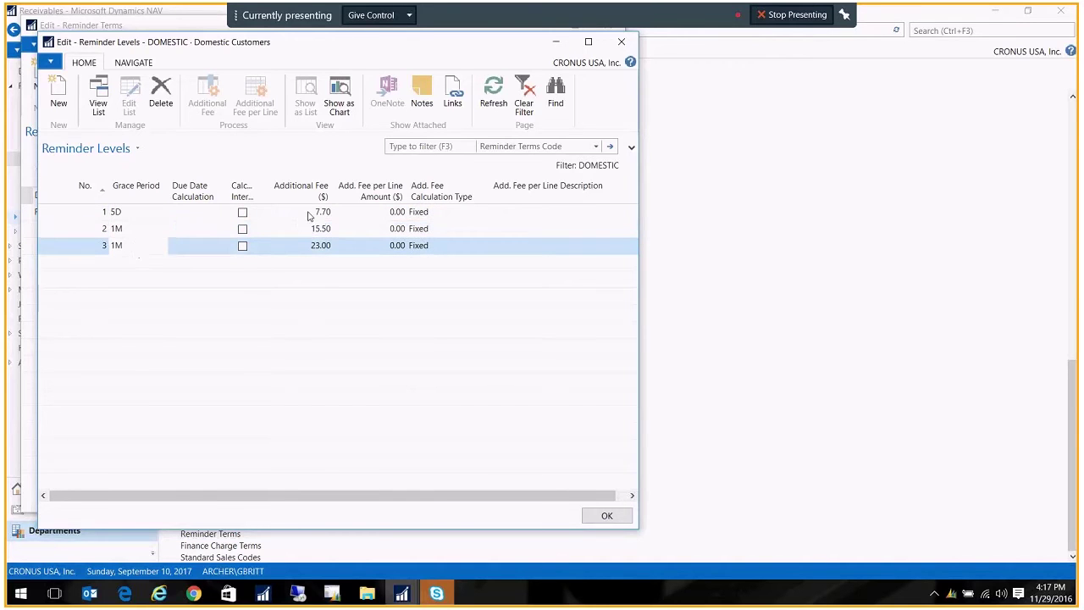
{"action": "left_click", "coordinate": [311, 213]}
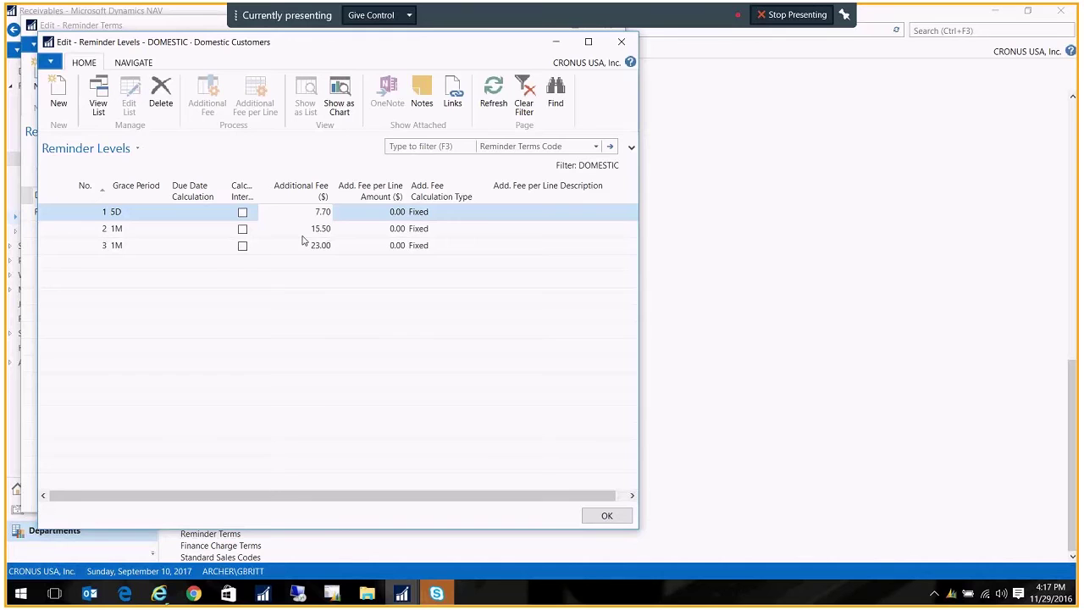
Close Reminder Levels and find Customer Posting Groups by searching 'customer post'
{"action": "left_click", "coordinate": [620, 42]}
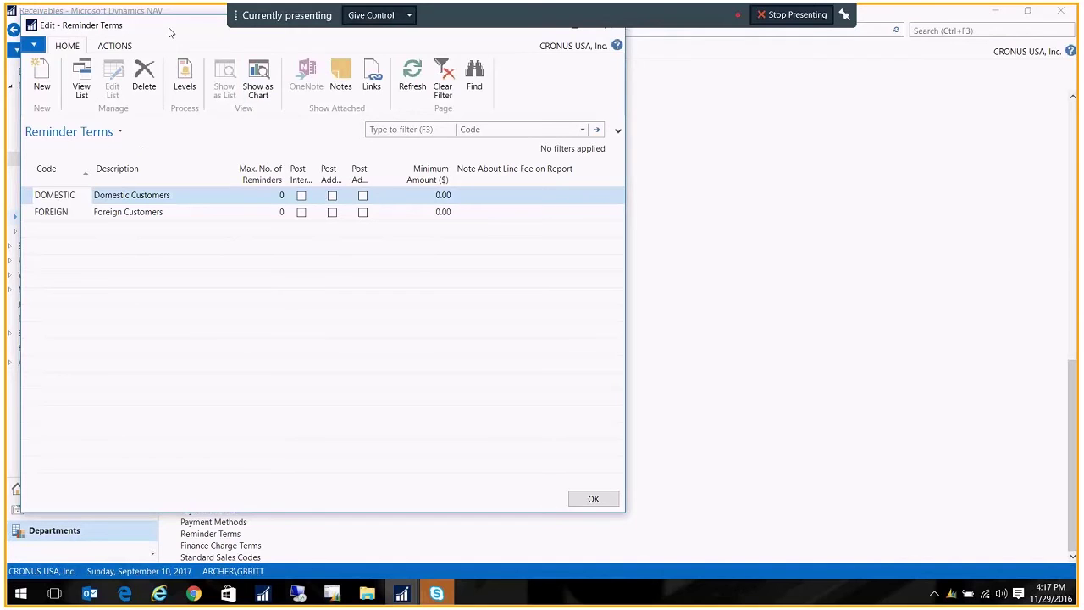
{"action": "left_click", "coordinate": [959, 30]}
{"action": "type", "text": "customer post"}
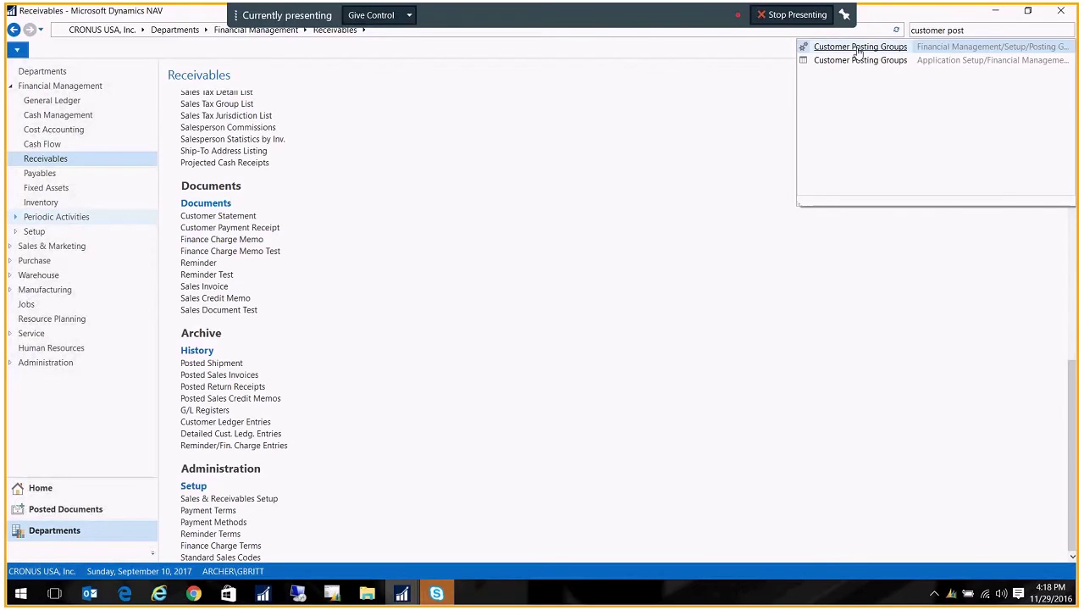
{"action": "left_click", "coordinate": [859, 48]}
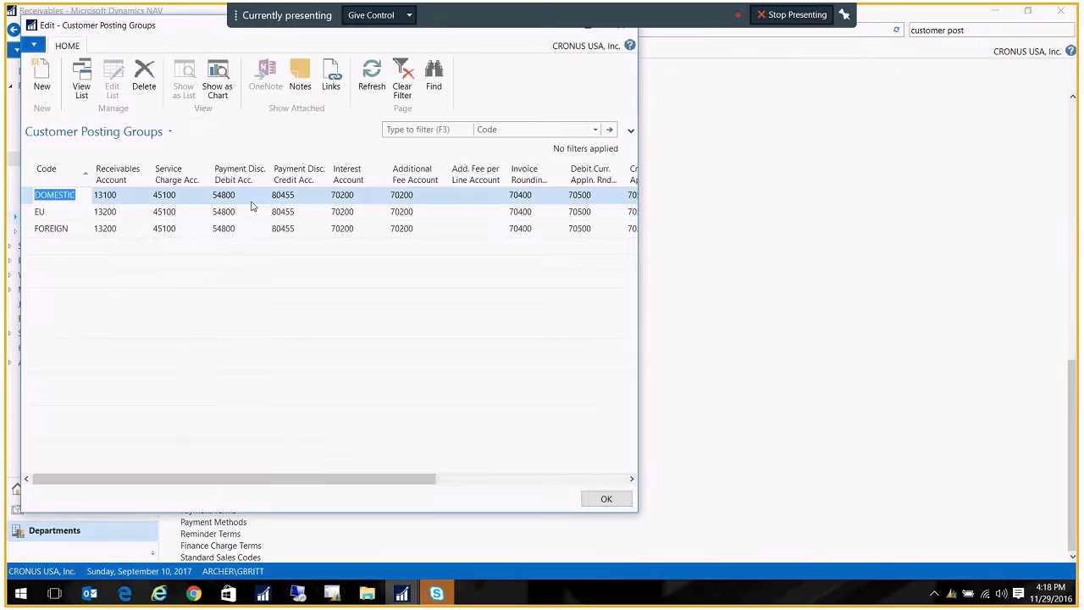
Check DOMESTIC's Additional Fee Account 70200, then close Customer Posting Groups
{"action": "left_click", "coordinate": [407, 195]}
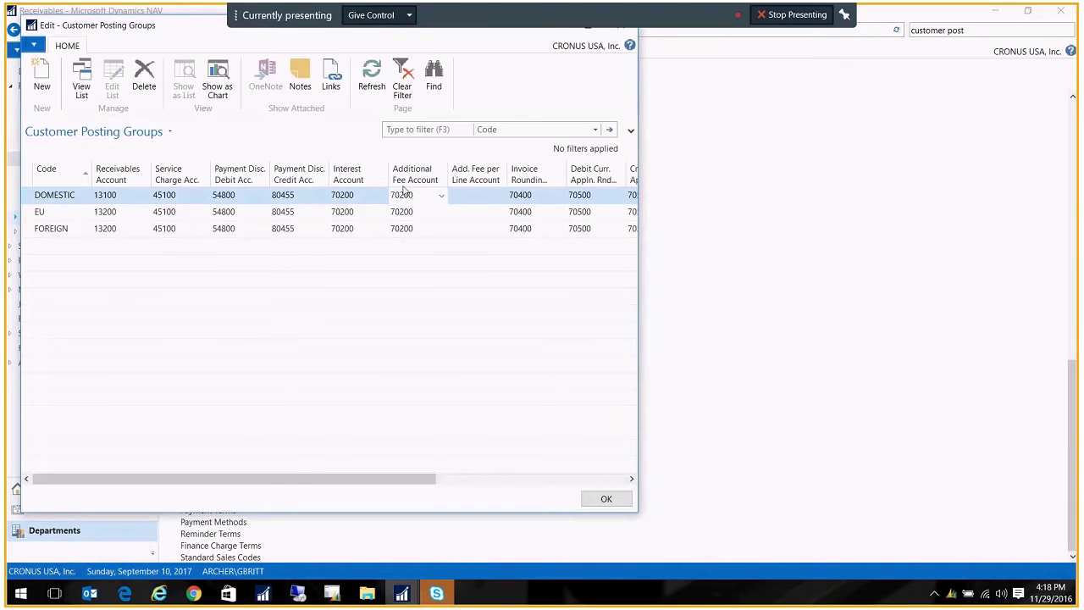
{"action": "double_click", "coordinate": [414, 196]}
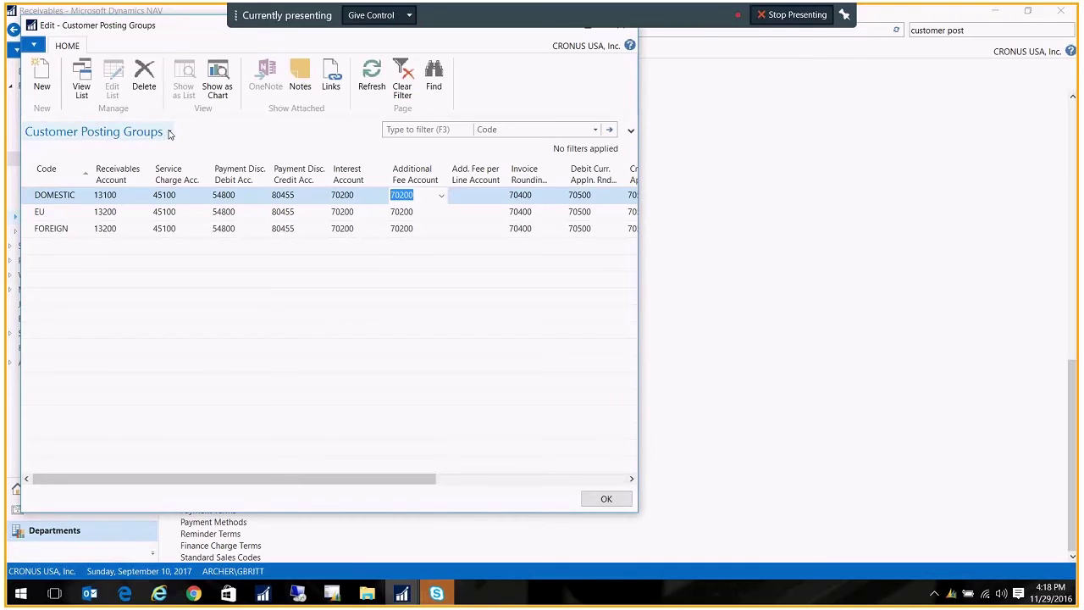
{"action": "left_click_drag", "start_coordinate": [149, 32], "coordinate": [170, 71]}
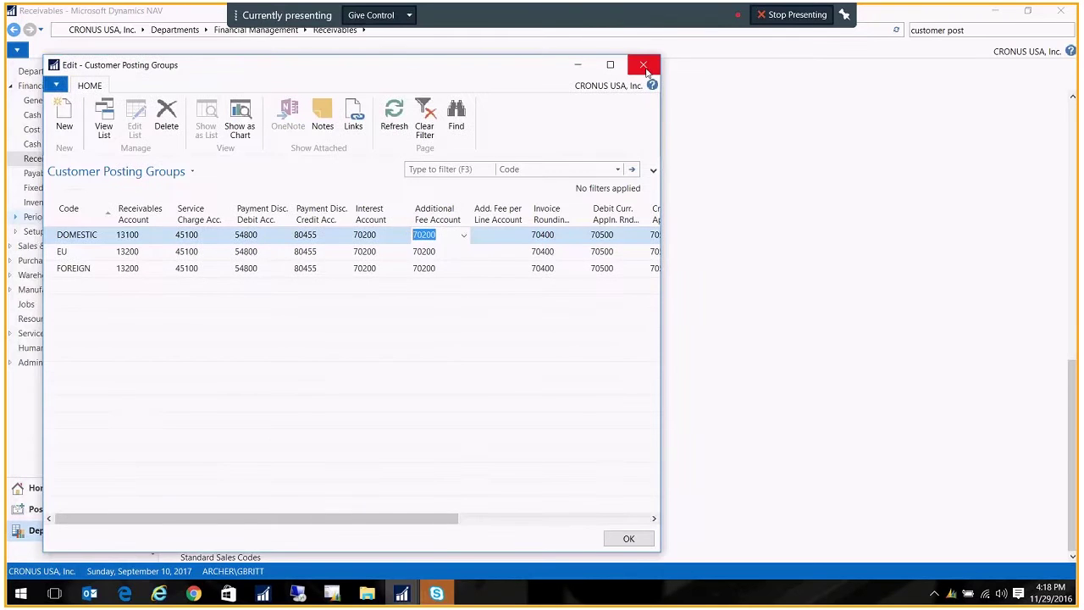
{"action": "left_click", "coordinate": [644, 65]}
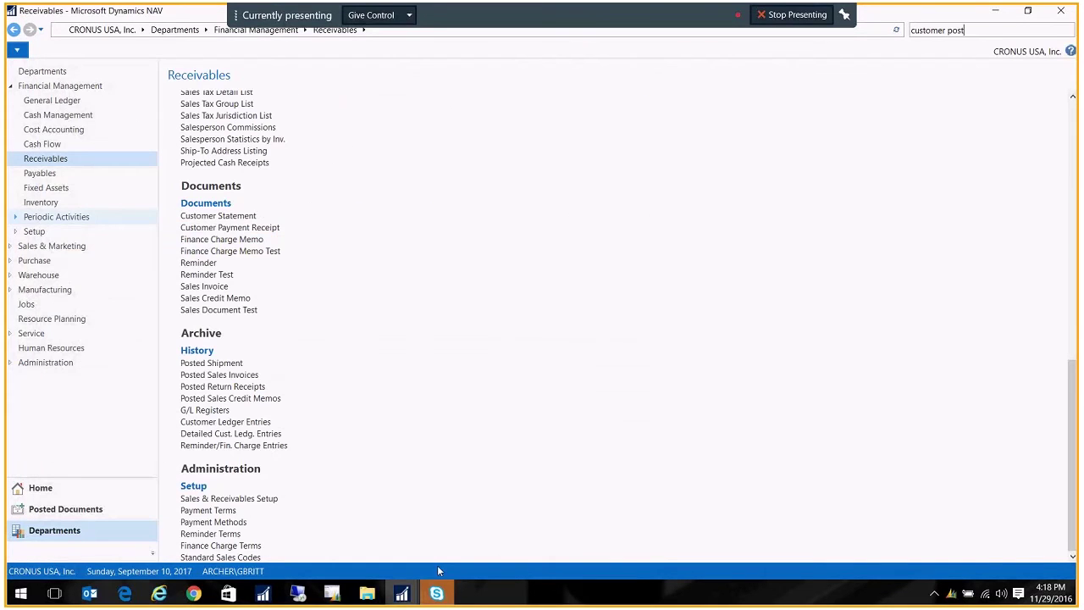
Bring Reminder Terms back to front and open the DOMESTIC terms' reminder levels
{"action": "left_click", "coordinate": [401, 593]}
{"action": "left_click", "coordinate": [442, 519]}
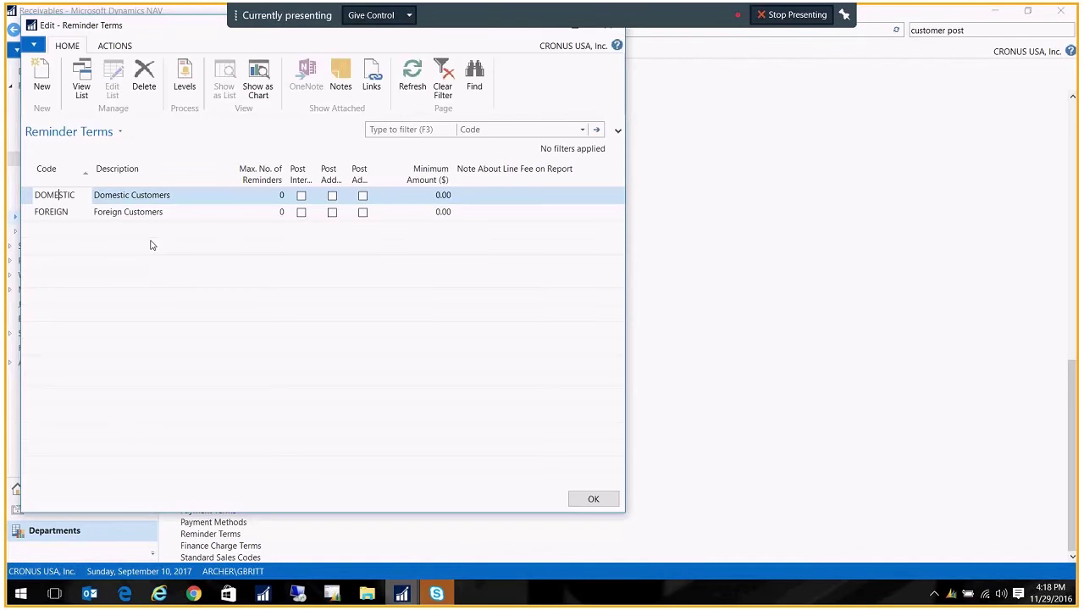
{"action": "left_click", "coordinate": [180, 194]}
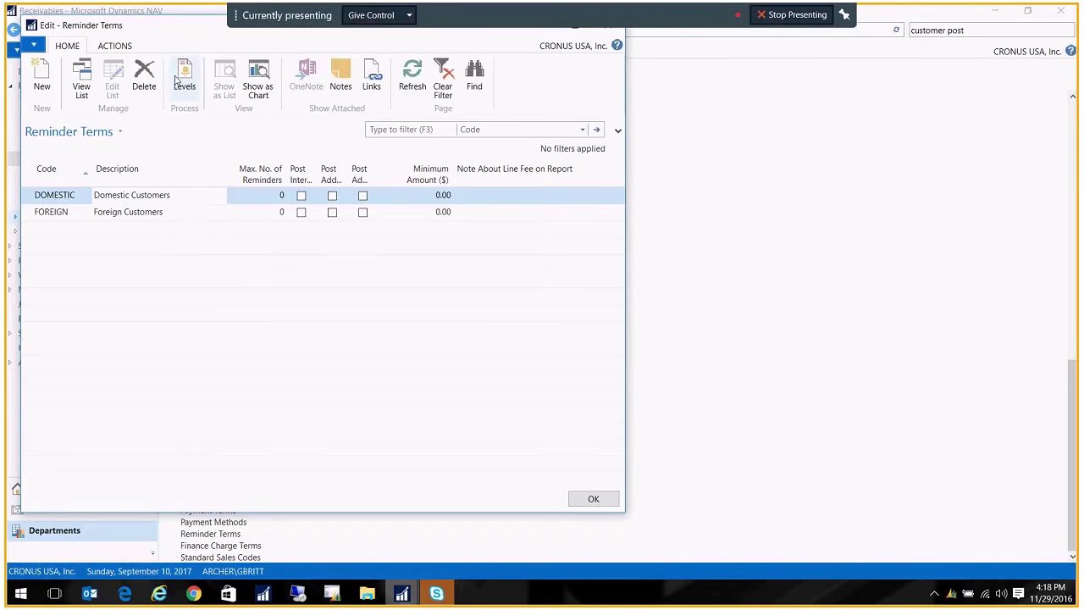
{"action": "left_click", "coordinate": [199, 86]}
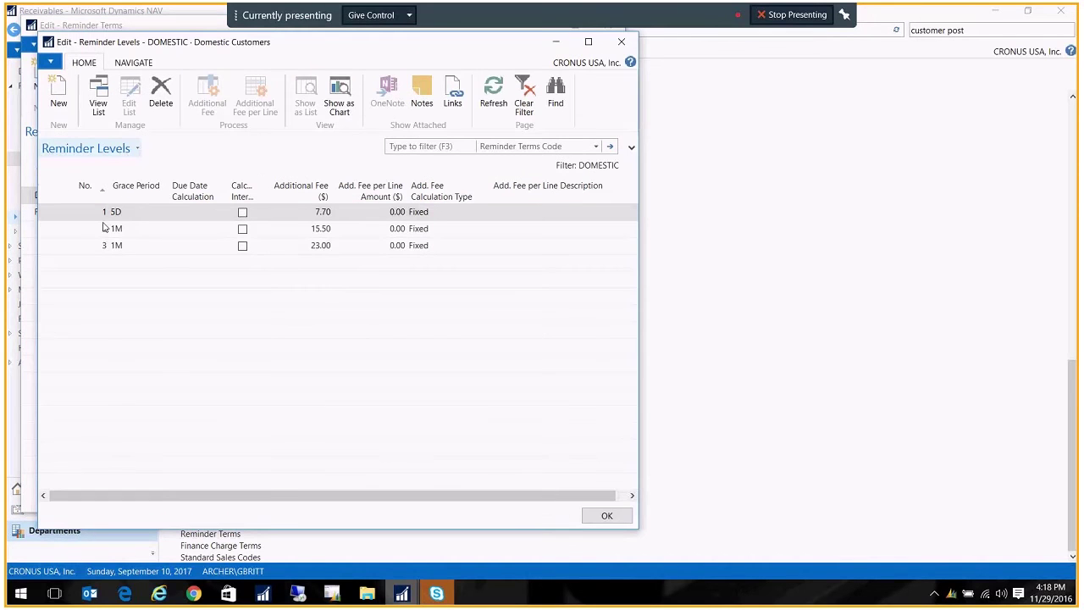
Select reminder level 1 with its 7.70 fee and open its Ending Text
{"action": "left_click", "coordinate": [135, 213]}
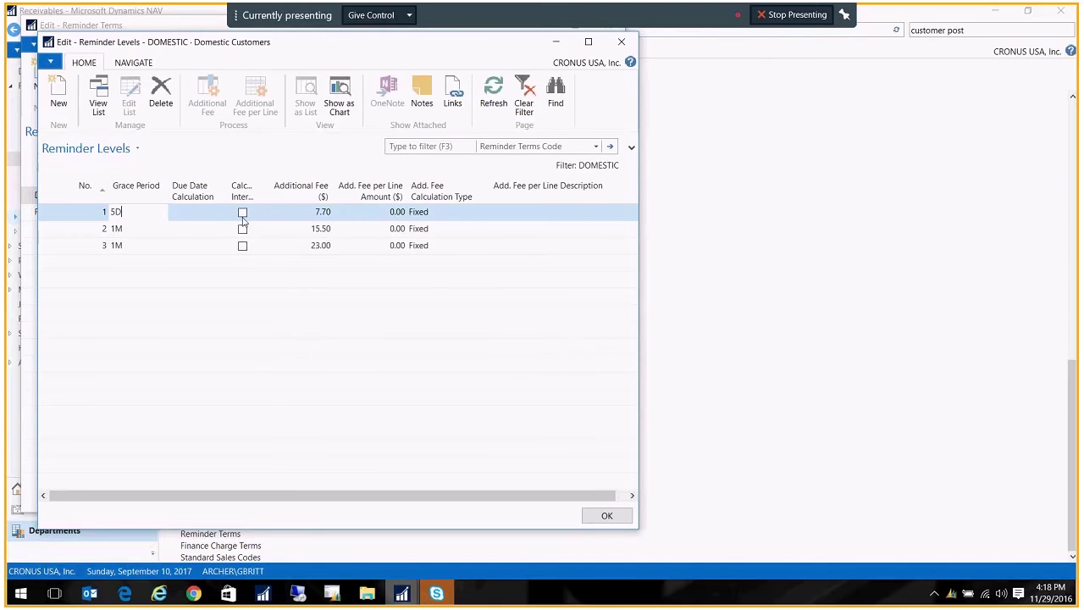
{"action": "left_click", "coordinate": [317, 212]}
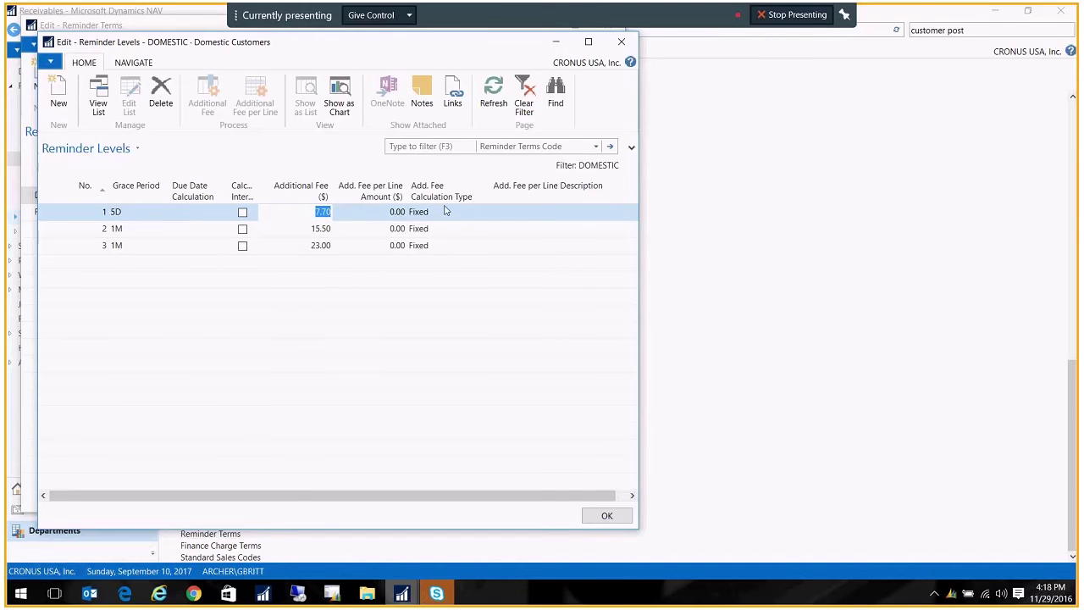
{"action": "left_click", "coordinate": [127, 63]}
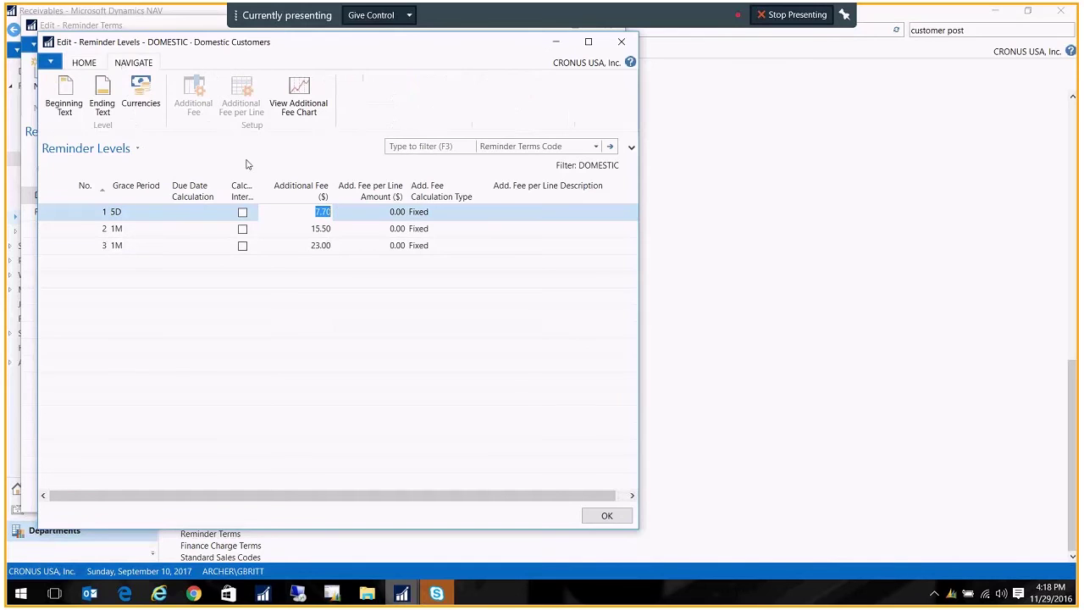
{"action": "left_click", "coordinate": [109, 94]}
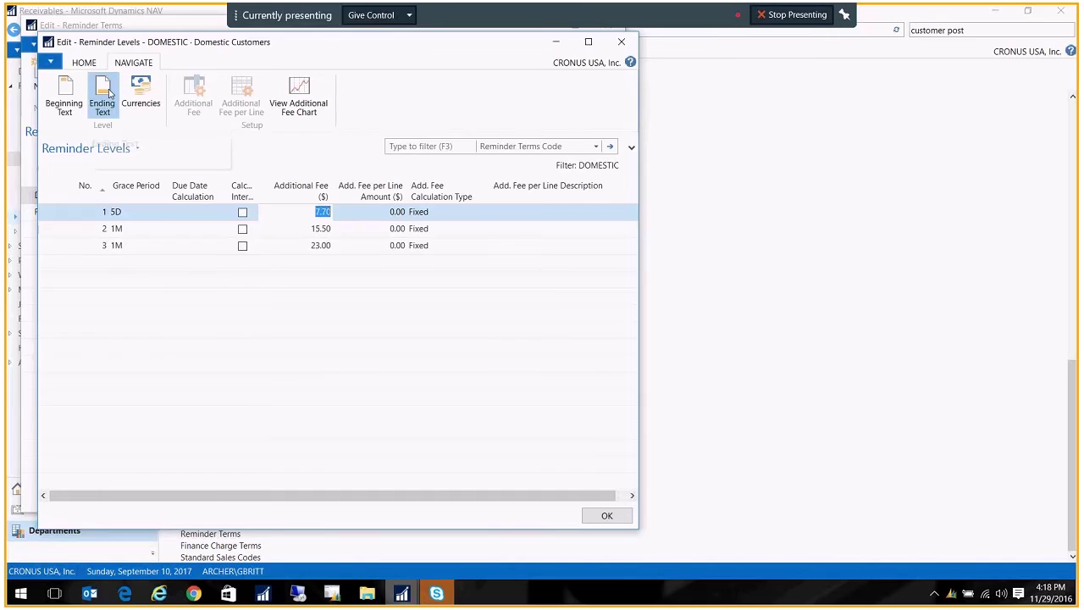
Highlight the %7 placeholder in 'Please remit your payment of %7 as soon as possible.'
{"action": "left_click", "coordinate": [286, 227]}
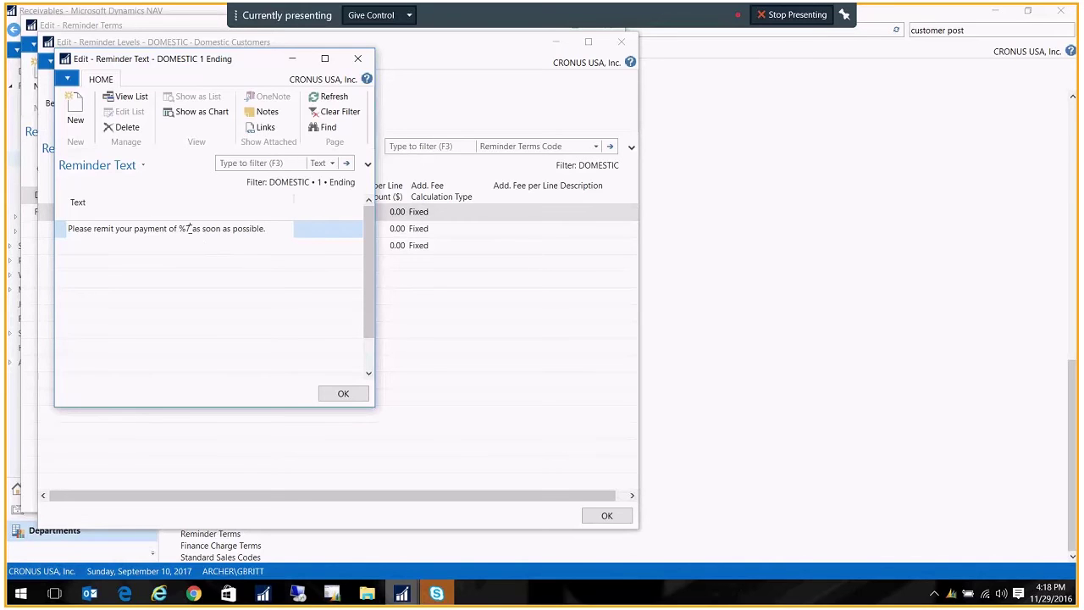
{"action": "double_click", "coordinate": [189, 228]}
{"action": "mouse_move", "coordinate": [397, 603]}
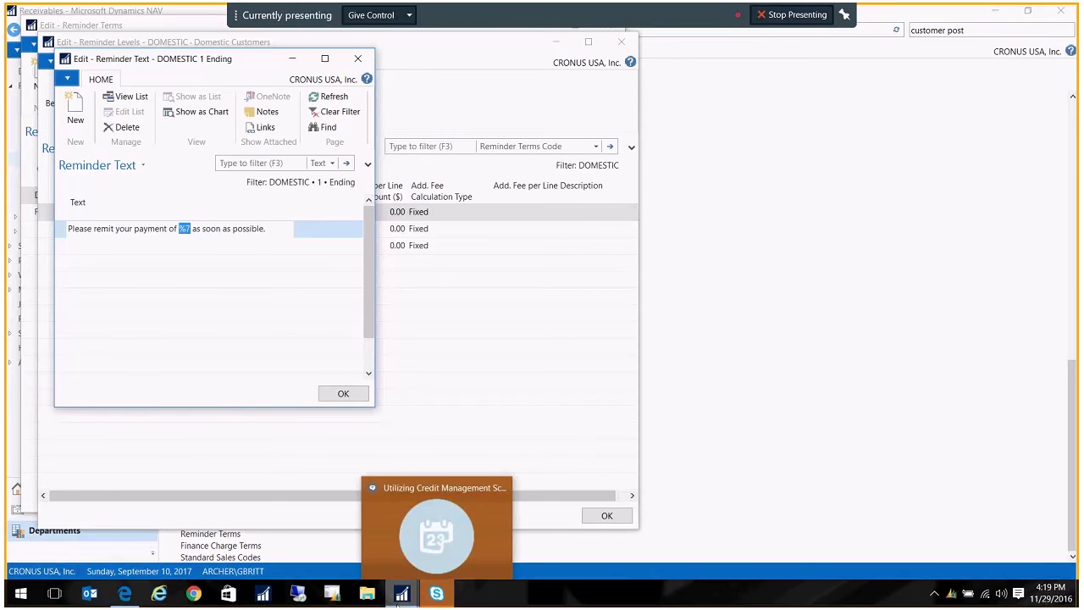
Read the help page showing %7 means Total, then close Edge
{"action": "left_click", "coordinate": [129, 597]}
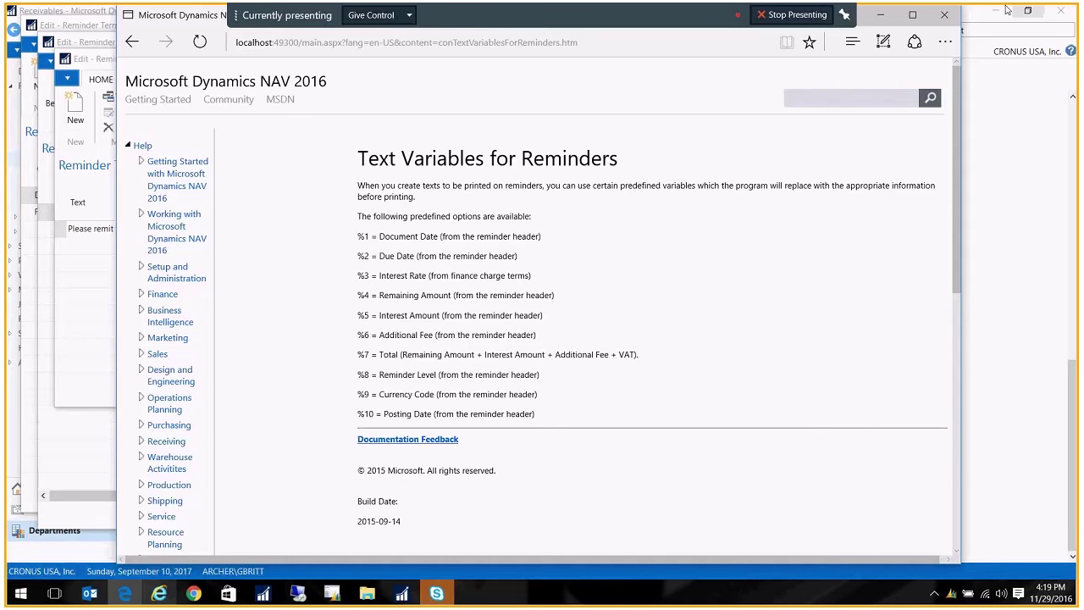
{"action": "left_click", "coordinate": [944, 16]}
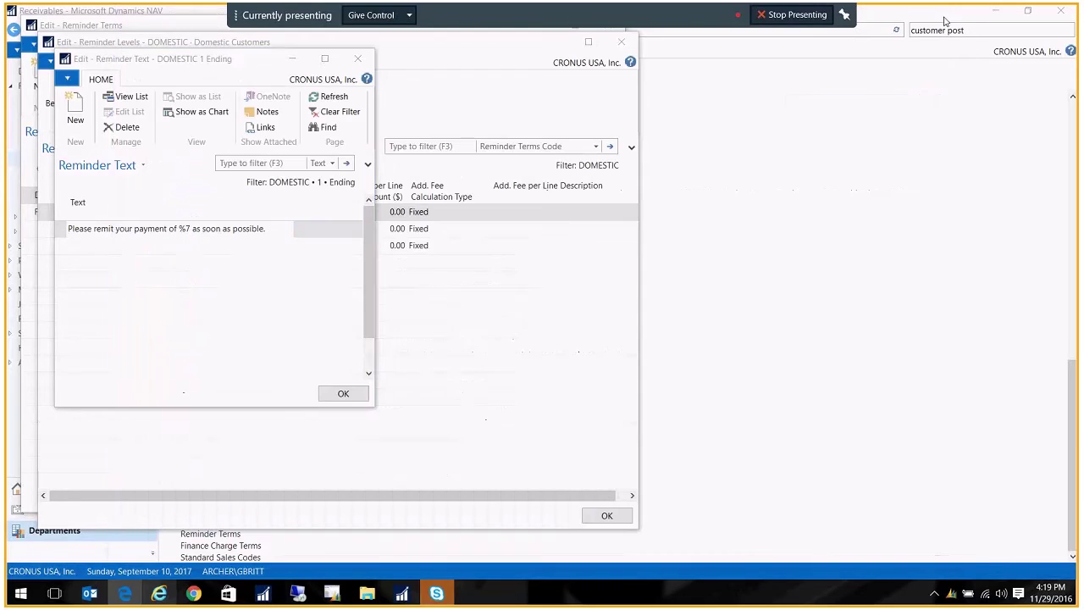
Close level 1's ending text, view level 3's attorney ending text, then close Reminder Levels
{"action": "left_click", "coordinate": [339, 393]}
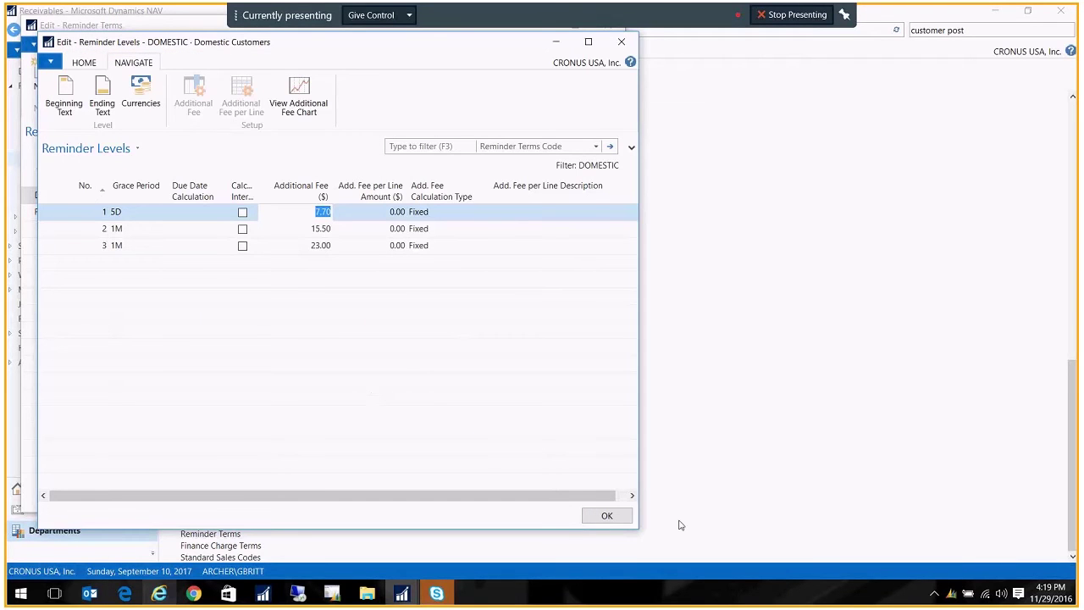
{"action": "left_click", "coordinate": [133, 228]}
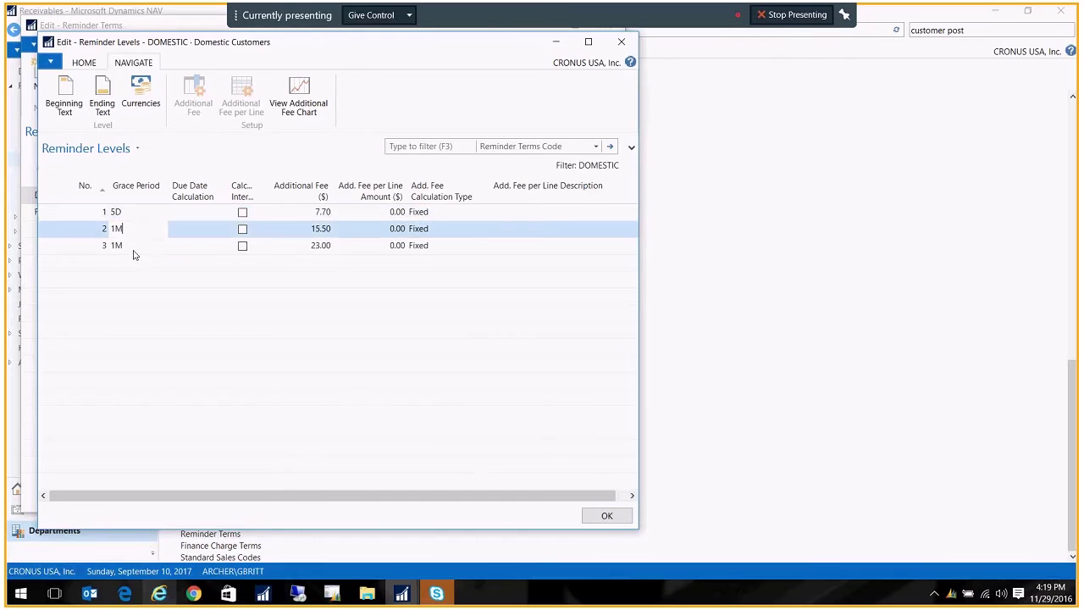
{"action": "left_click", "coordinate": [133, 250]}
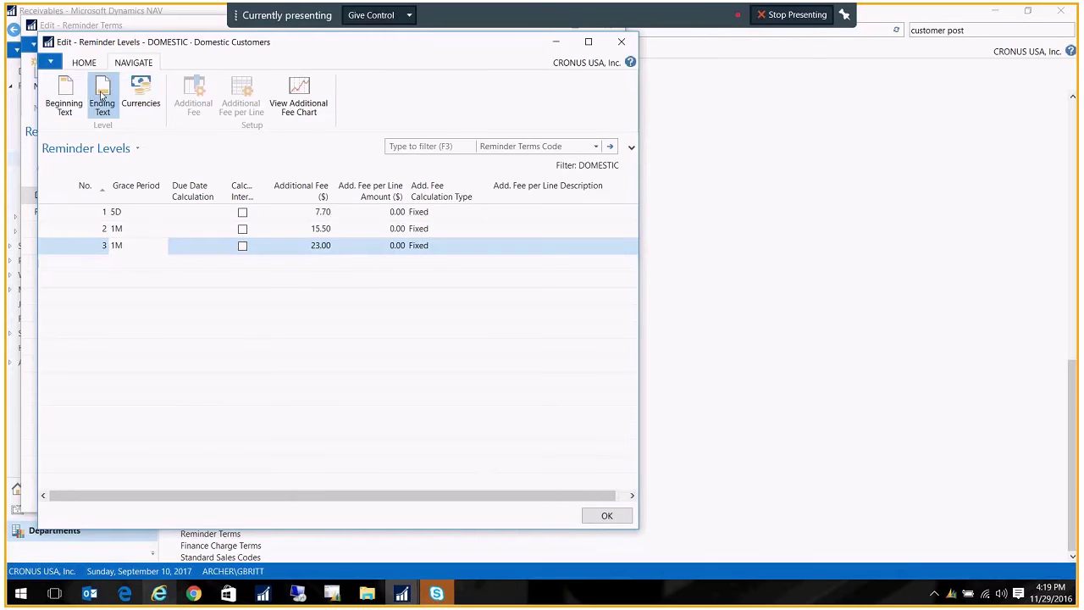
{"action": "left_click", "coordinate": [102, 95]}
{"action": "left_click", "coordinate": [102, 245]}
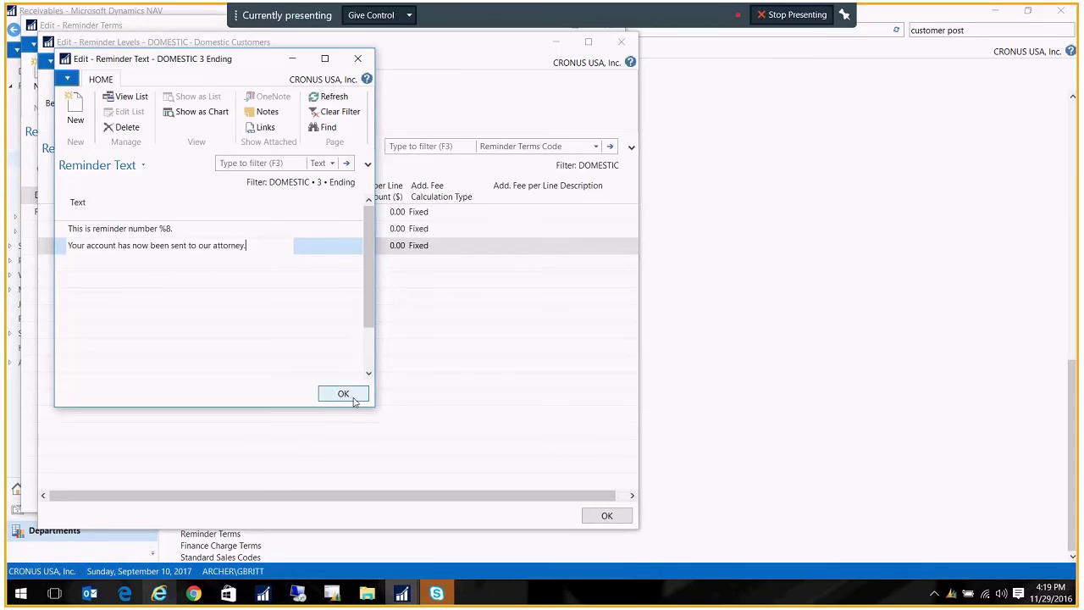
{"action": "left_click", "coordinate": [343, 393]}
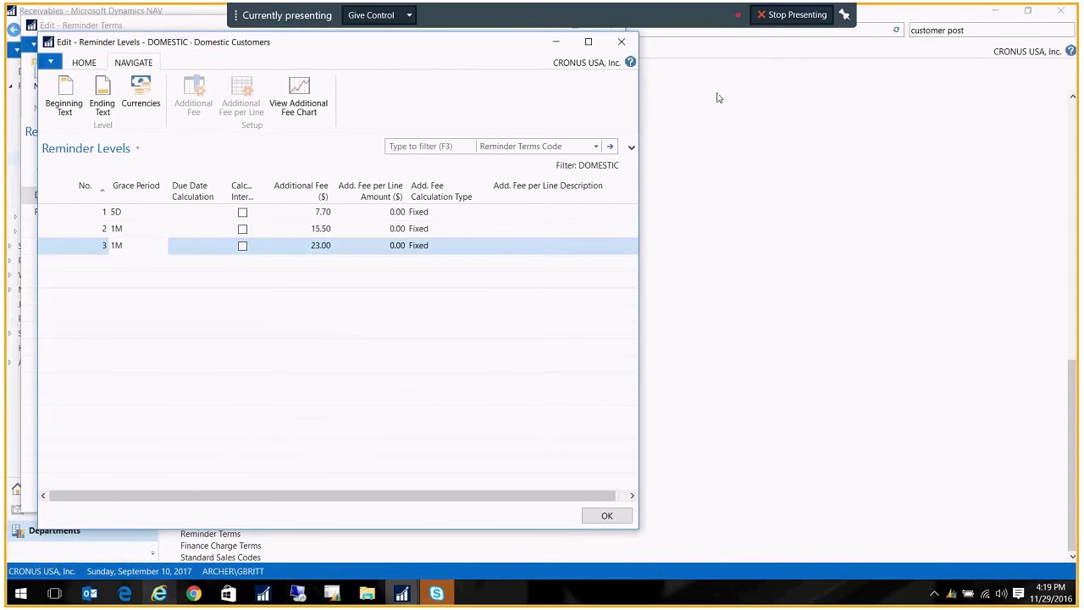
{"action": "left_click", "coordinate": [621, 42]}
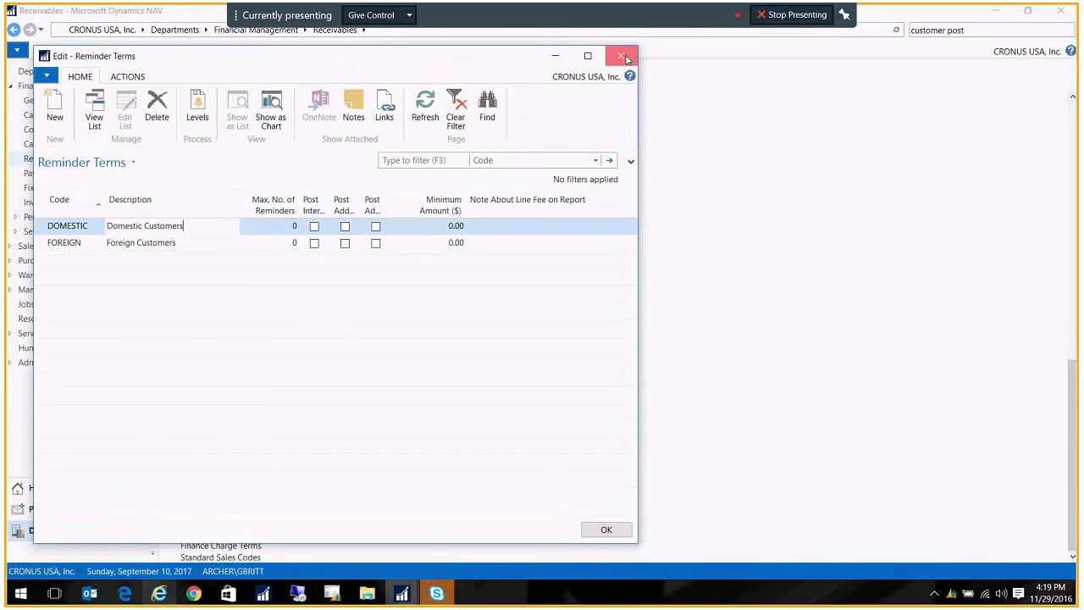
Close Reminder Terms and open the Customers list
{"action": "left_click", "coordinate": [624, 57]}
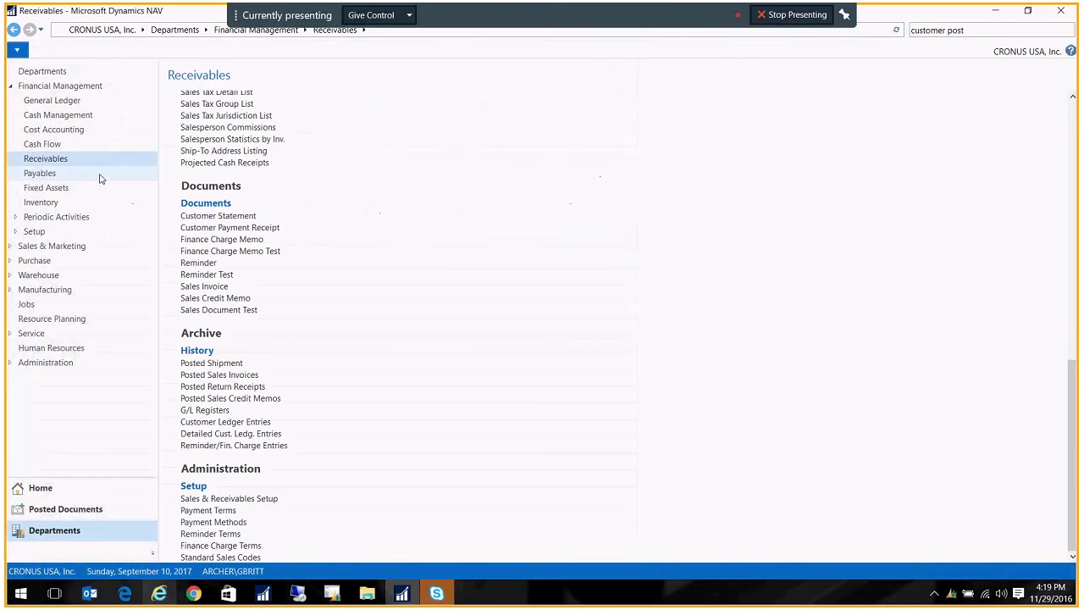
{"action": "scroll", "coordinate": [196, 140], "scroll_direction": "up", "scroll_amount": 15}
{"action": "left_click", "coordinate": [194, 120]}
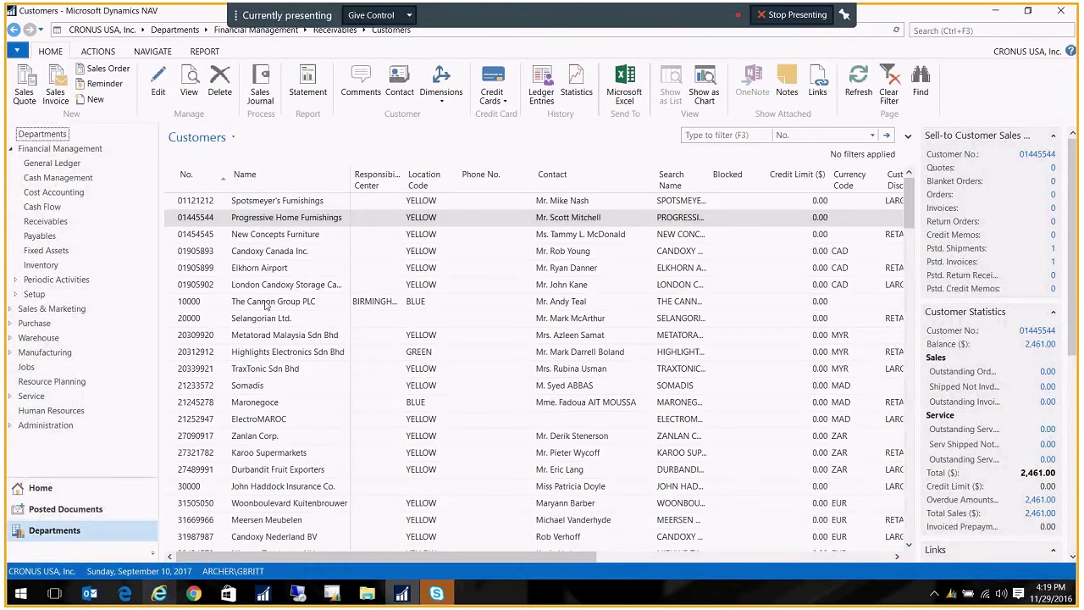
Confirm The Cannon Group PLC's card has Reminder Terms Code DOMESTIC, then close it
{"action": "left_click", "coordinate": [278, 305]}
{"action": "double_click", "coordinate": [279, 307]}
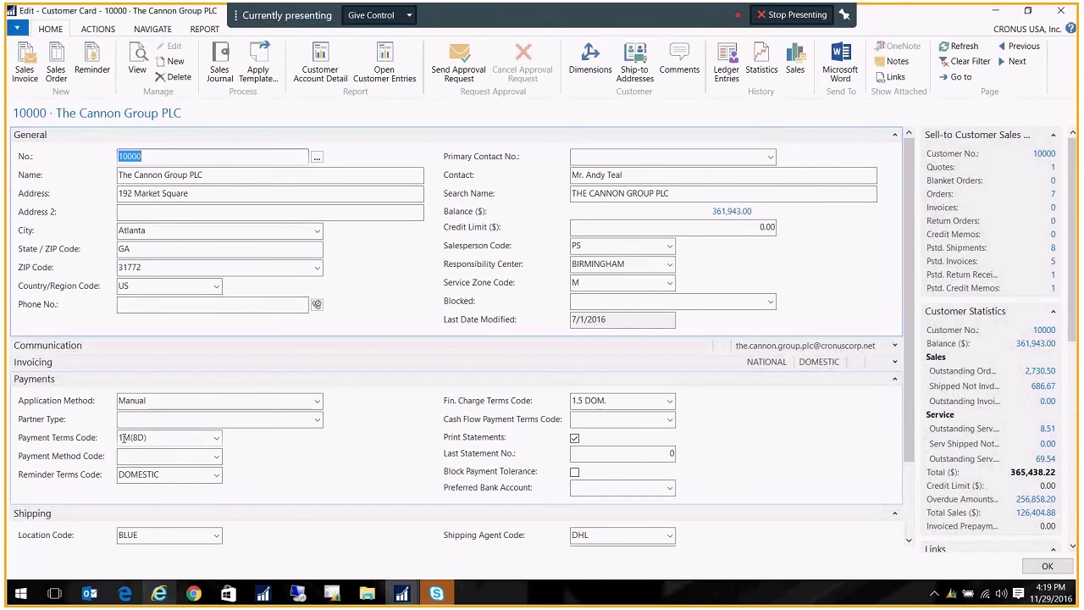
{"action": "left_click", "coordinate": [158, 491]}
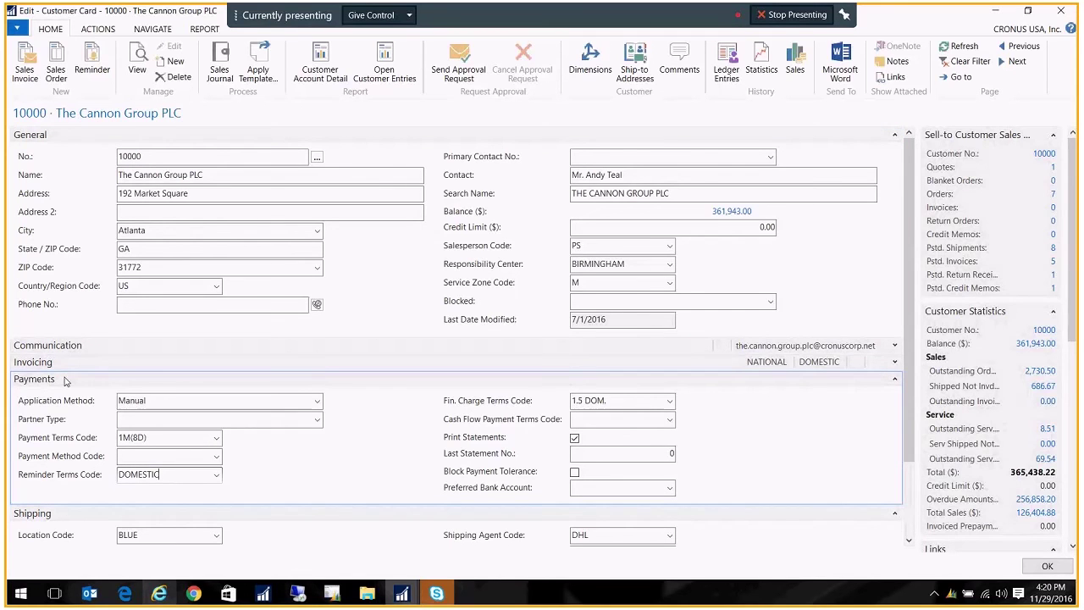
{"action": "key", "text": "shift+Home"}
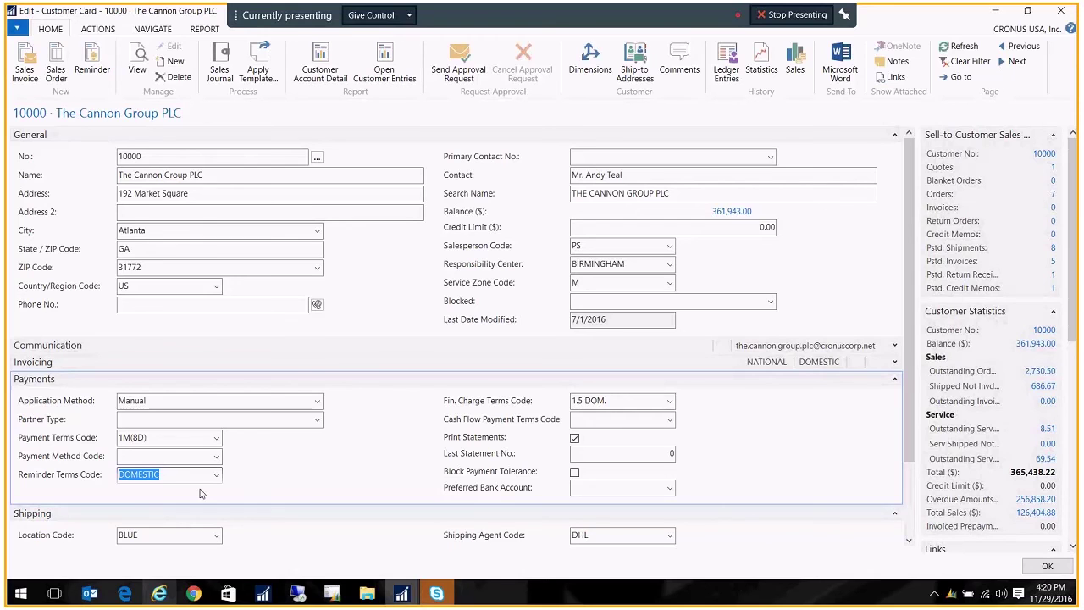
{"action": "key", "text": "Escape"}
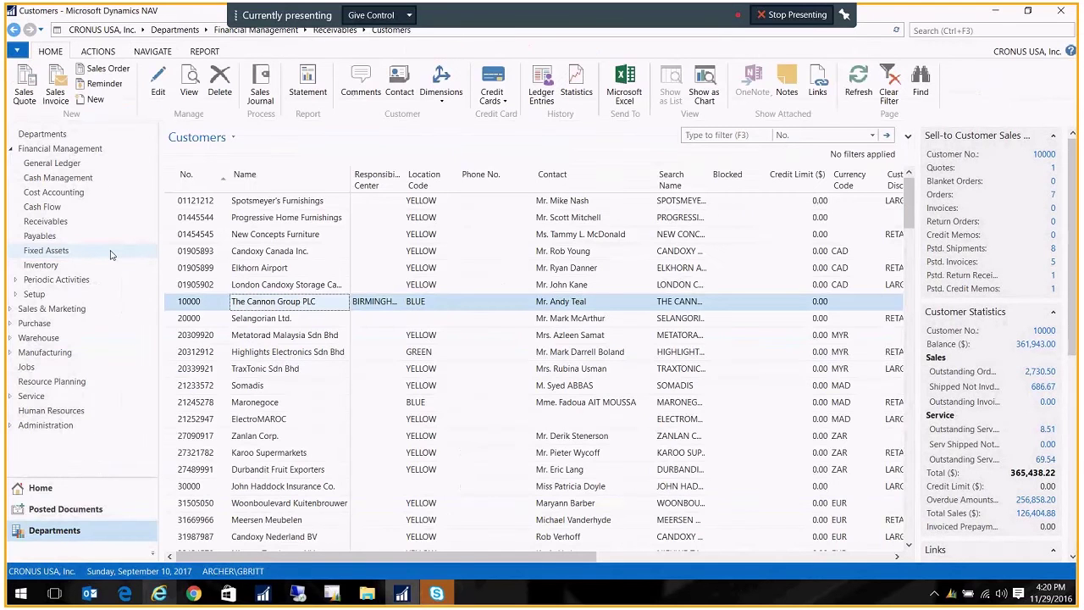
Open the Reminders list and create reminders with the default options
{"action": "left_click", "coordinate": [34, 280]}
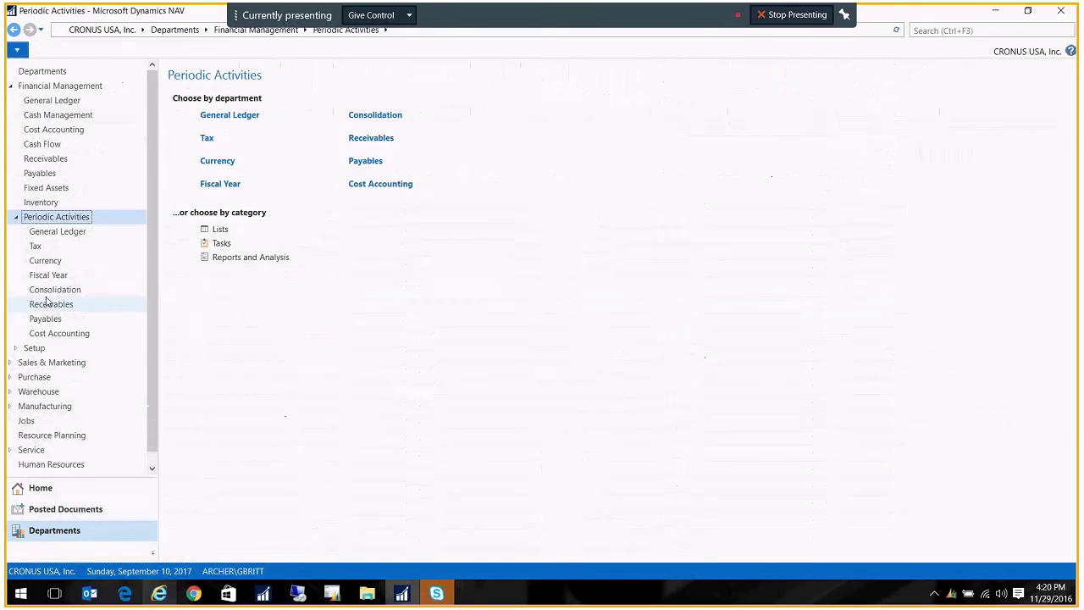
{"action": "left_click", "coordinate": [47, 303]}
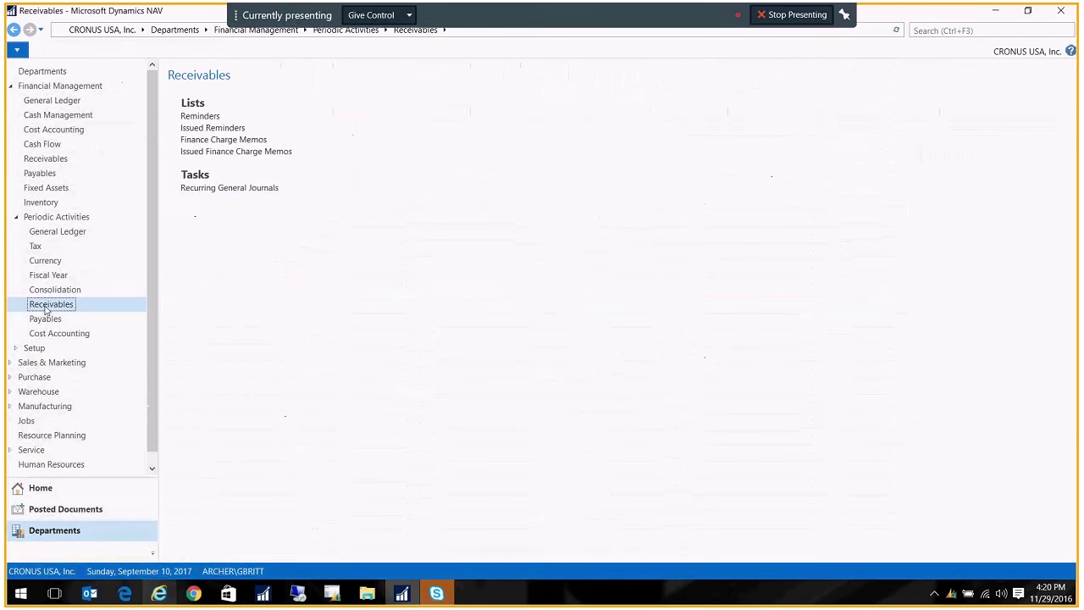
{"action": "left_click", "coordinate": [200, 116]}
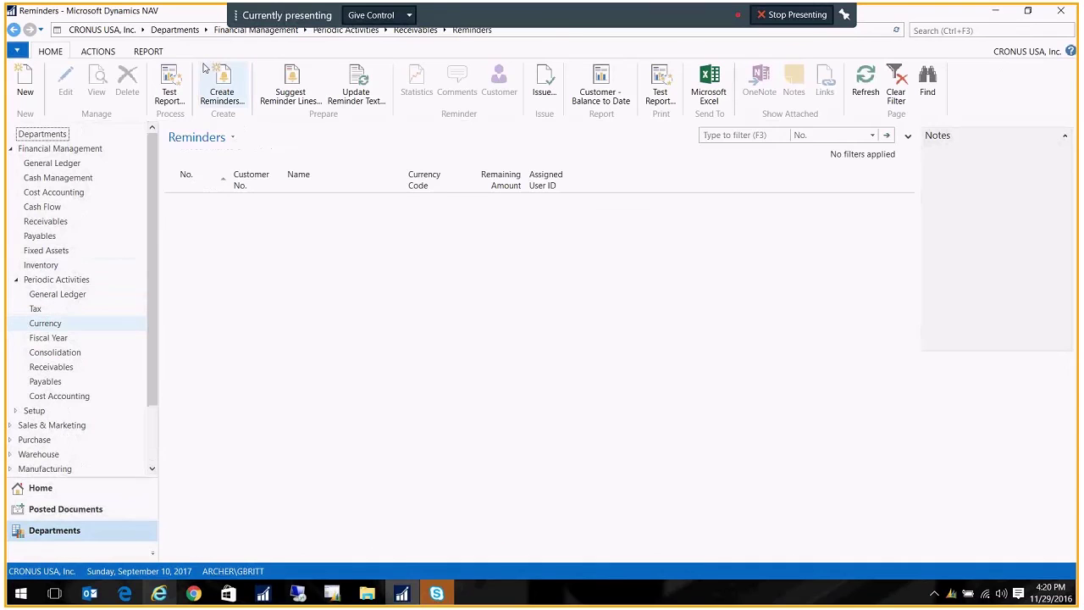
{"action": "left_click", "coordinate": [231, 99]}
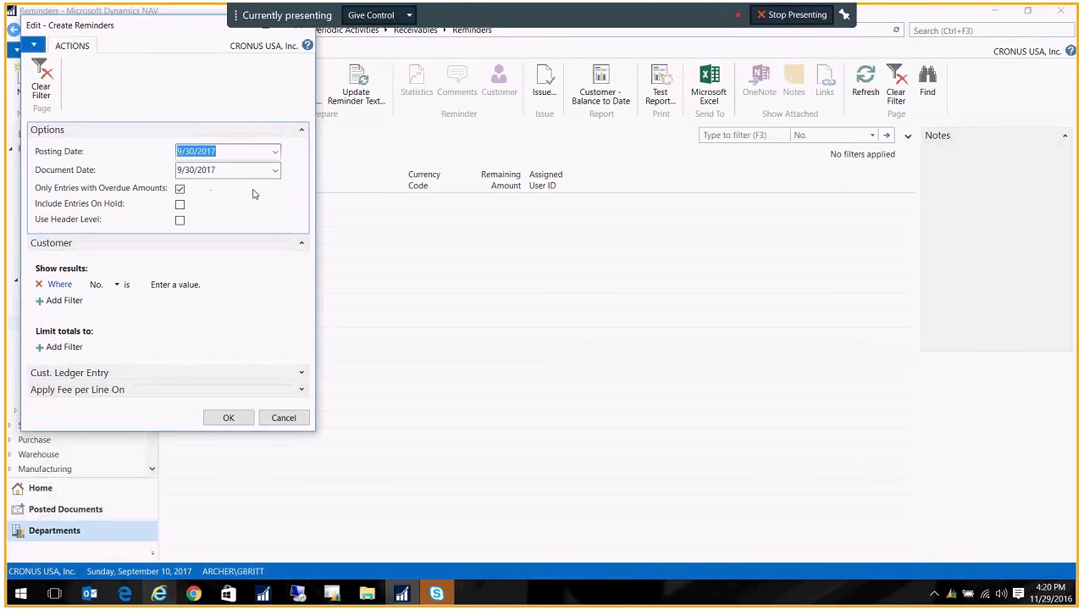
{"action": "left_click", "coordinate": [227, 416]}
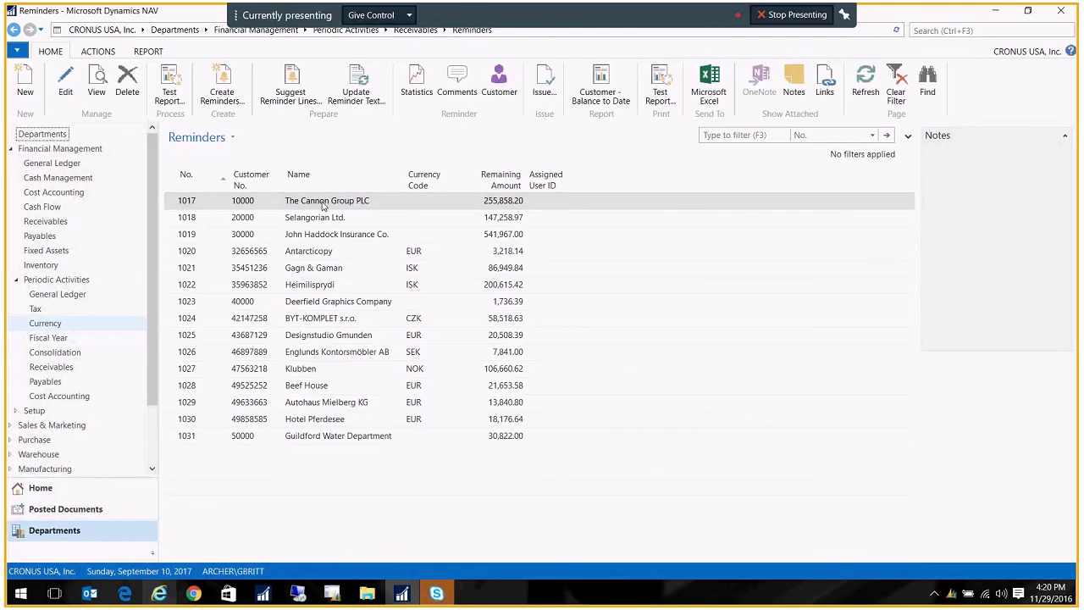
Delete Selangorian Ltd.'s reminder 1018, leaving reminder 1017 selected
{"action": "left_click", "coordinate": [335, 219]}
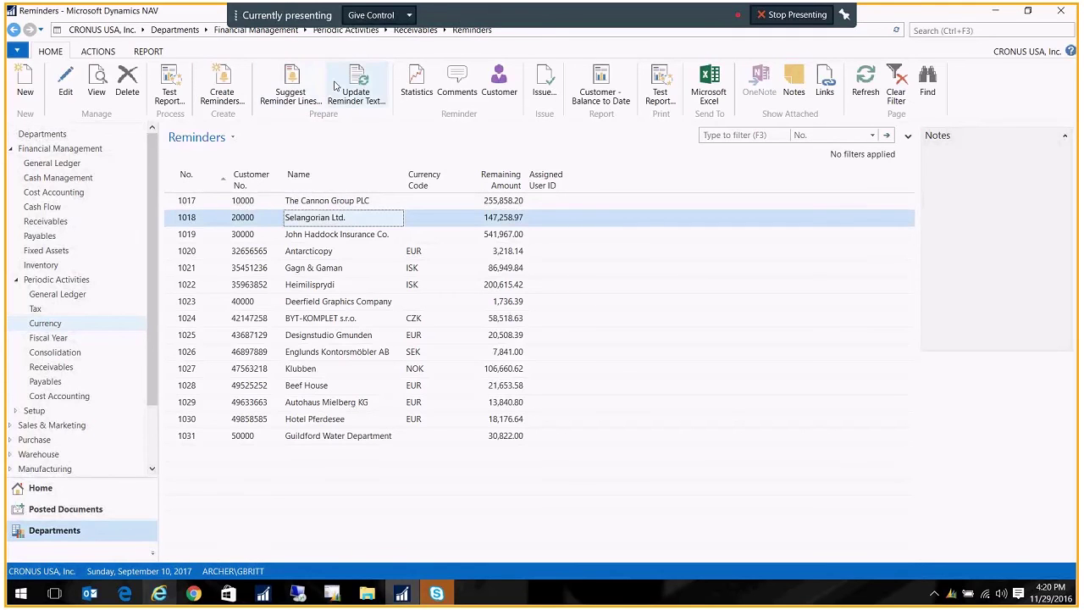
{"action": "left_click", "coordinate": [128, 80]}
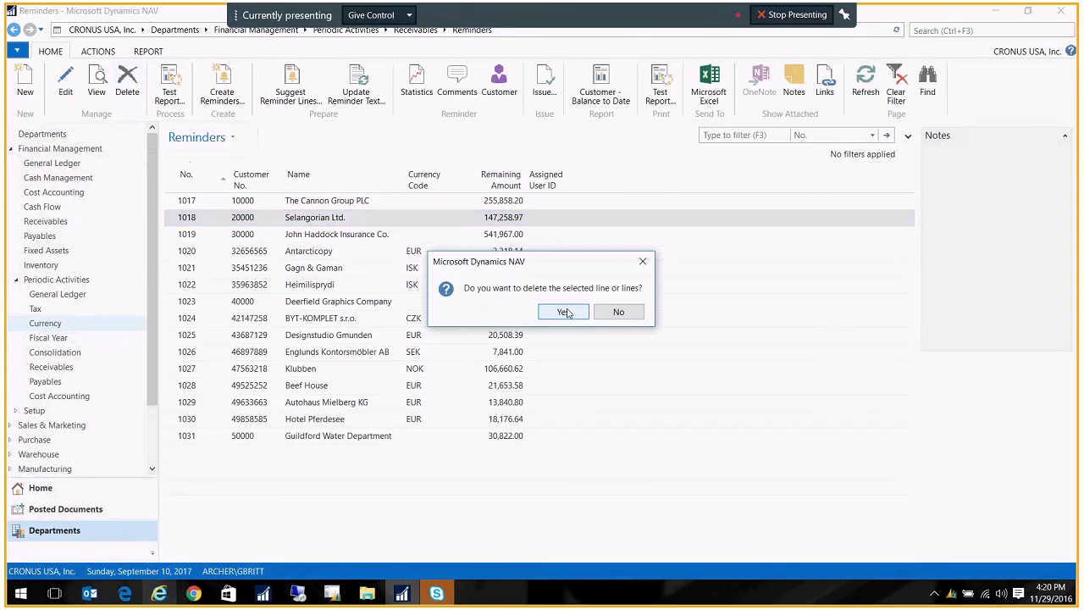
{"action": "left_click", "coordinate": [562, 312]}
{"action": "left_click", "coordinate": [326, 202]}
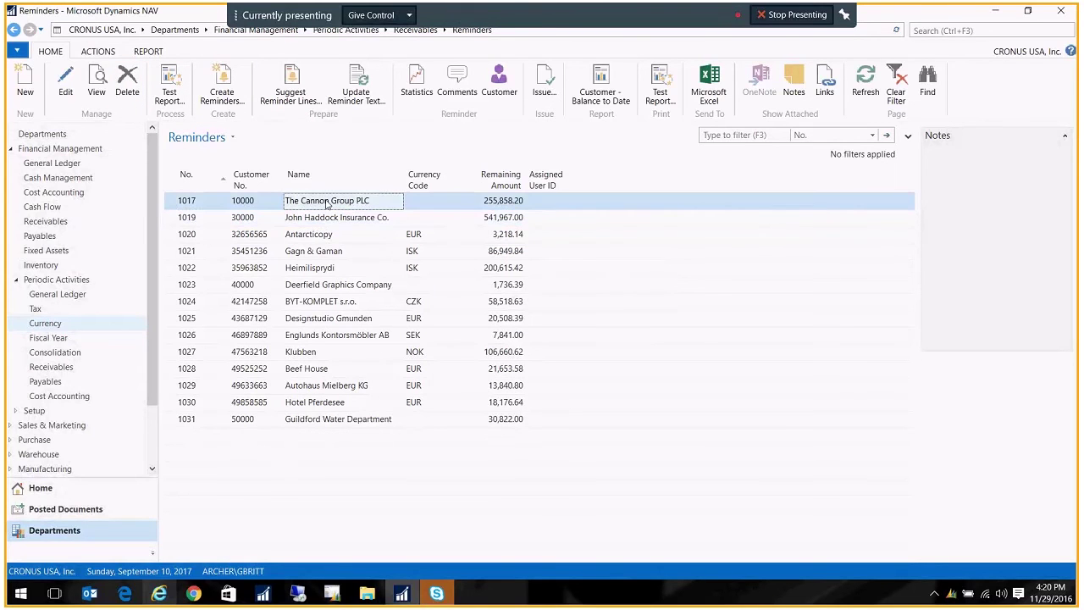
Review reminder 1017's lines and issue it with the default Issue Reminders options
{"action": "double_click", "coordinate": [326, 201]}
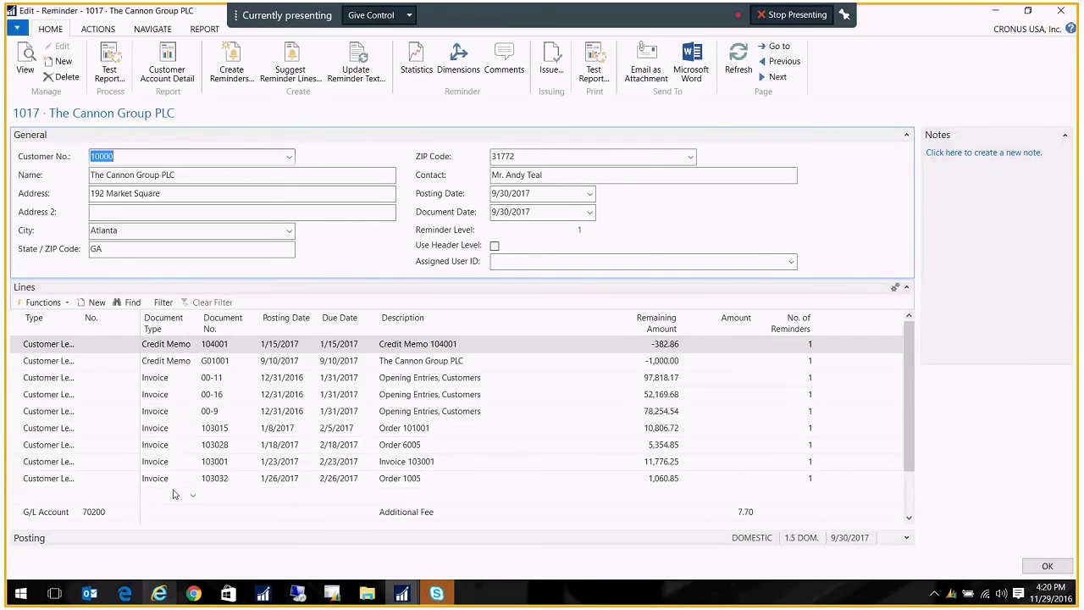
{"action": "scroll", "coordinate": [173, 494], "scroll_direction": "down", "scroll_amount": 1}
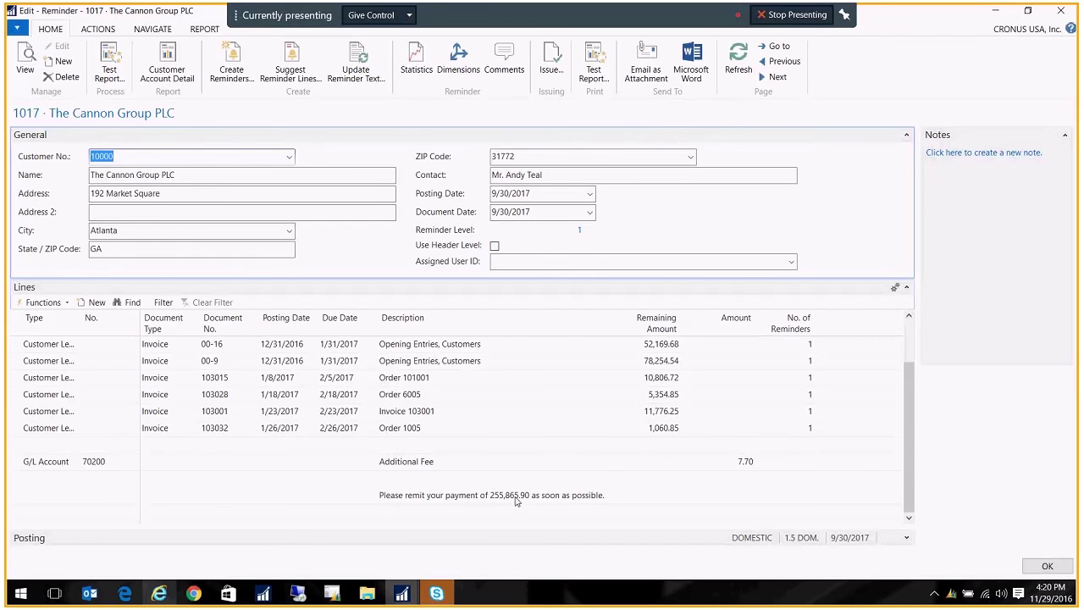
{"action": "scroll", "coordinate": [515, 500], "scroll_direction": "up", "scroll_amount": 1}
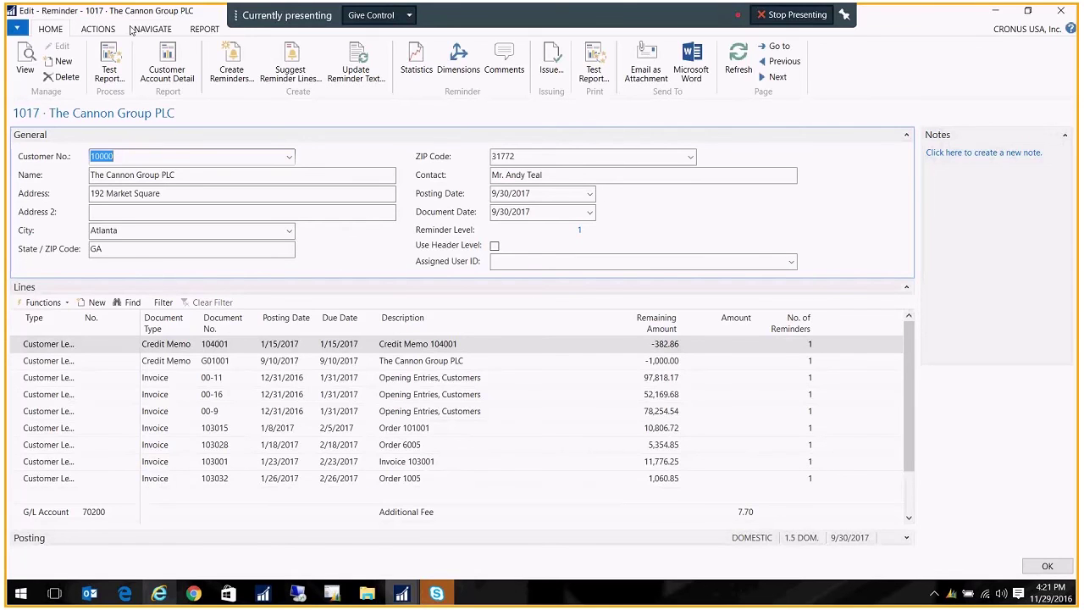
{"action": "left_click", "coordinate": [97, 29]}
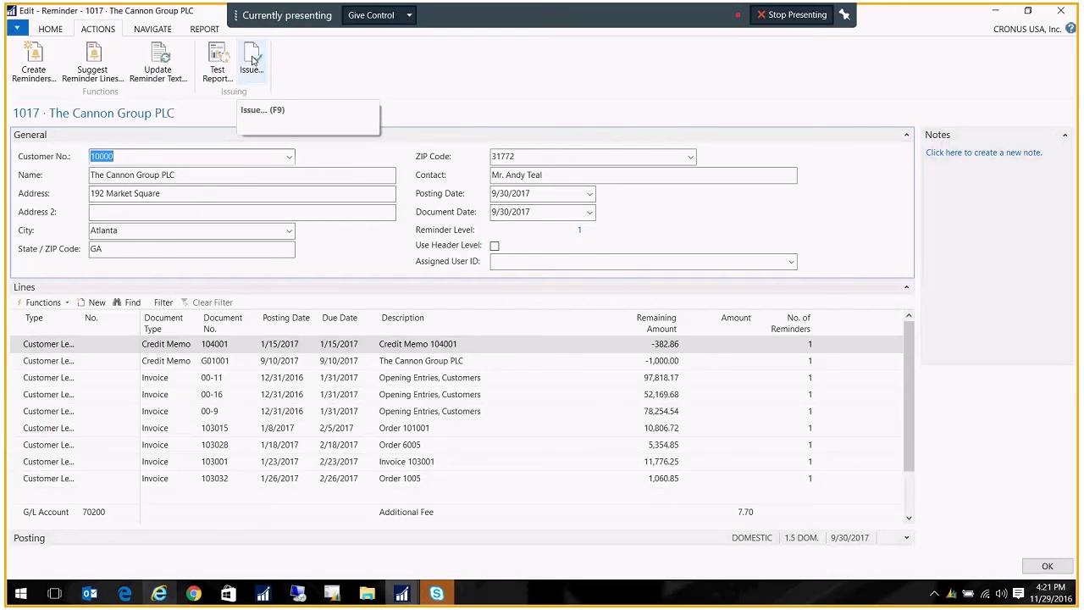
{"action": "left_click", "coordinate": [252, 59]}
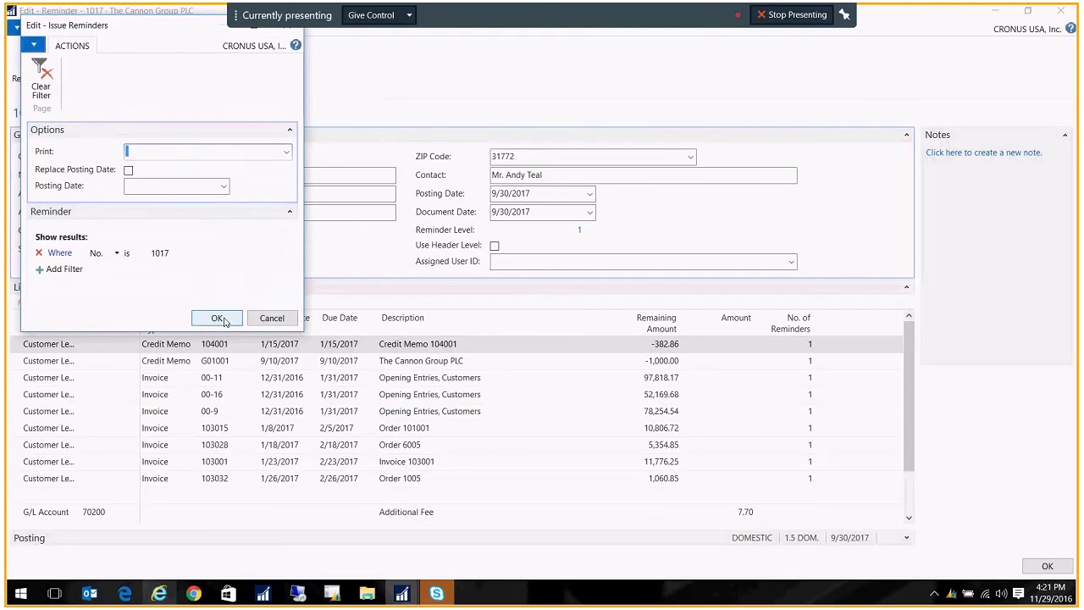
{"action": "left_click", "coordinate": [217, 317]}
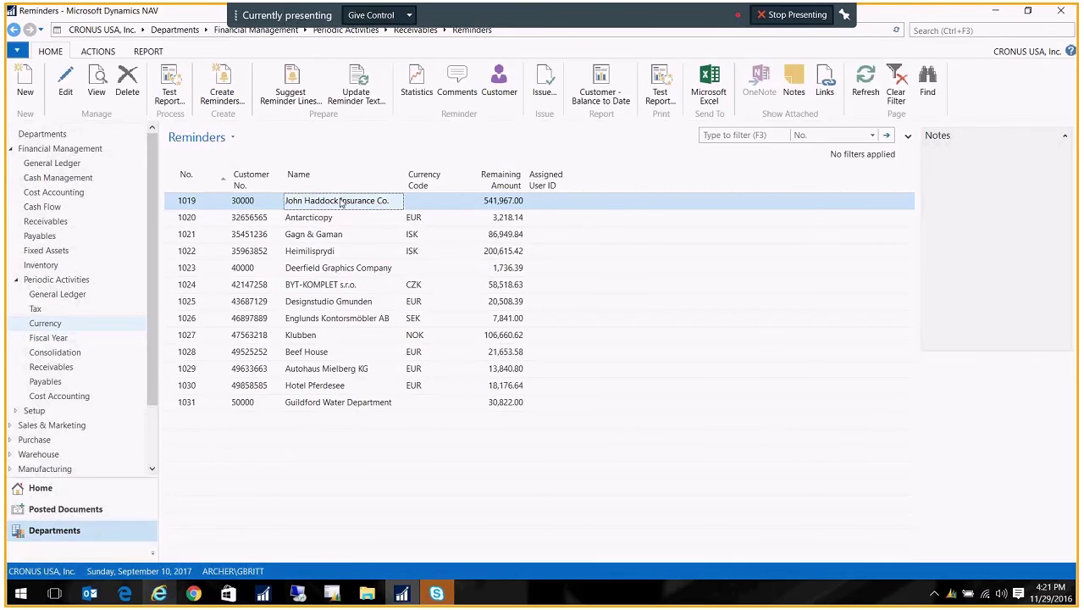
Open reminder 1019 and delete the invoice 00-10 line
{"action": "double_click", "coordinate": [340, 202]}
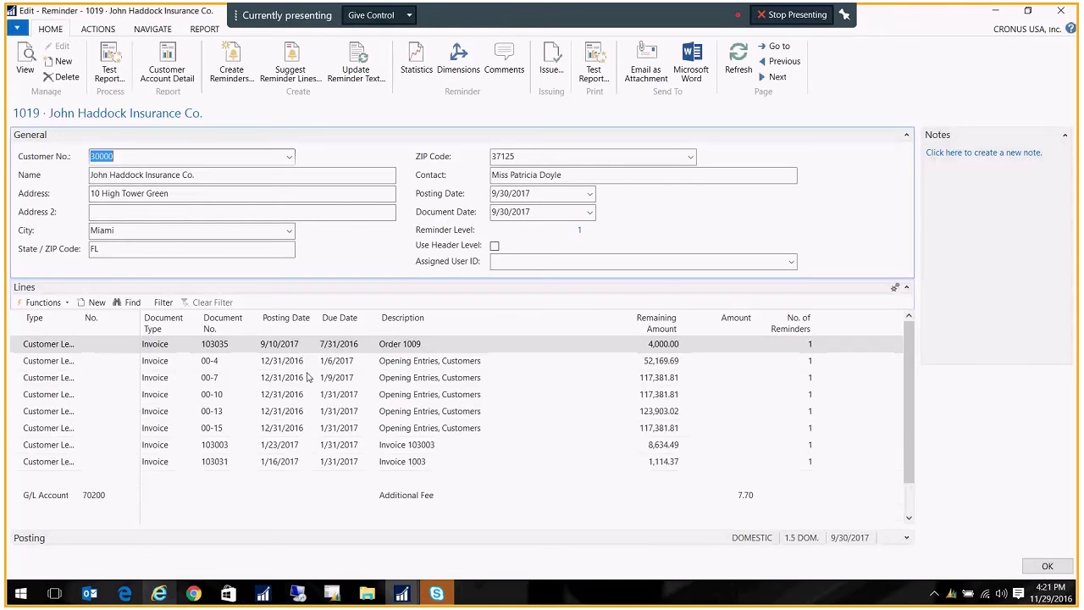
{"action": "left_click", "coordinate": [658, 395]}
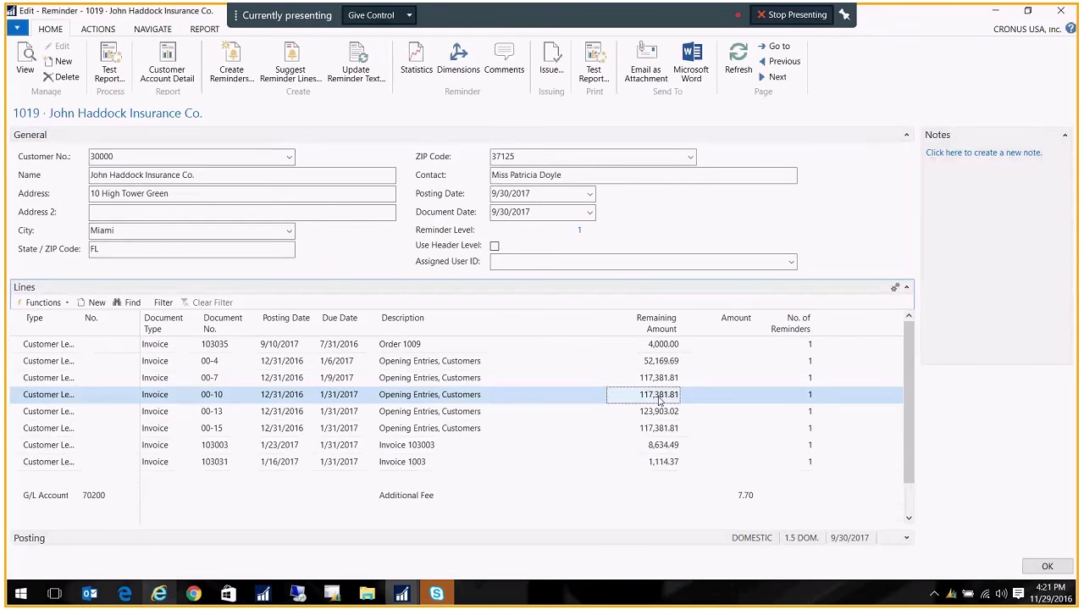
{"action": "right_click", "coordinate": [23, 396]}
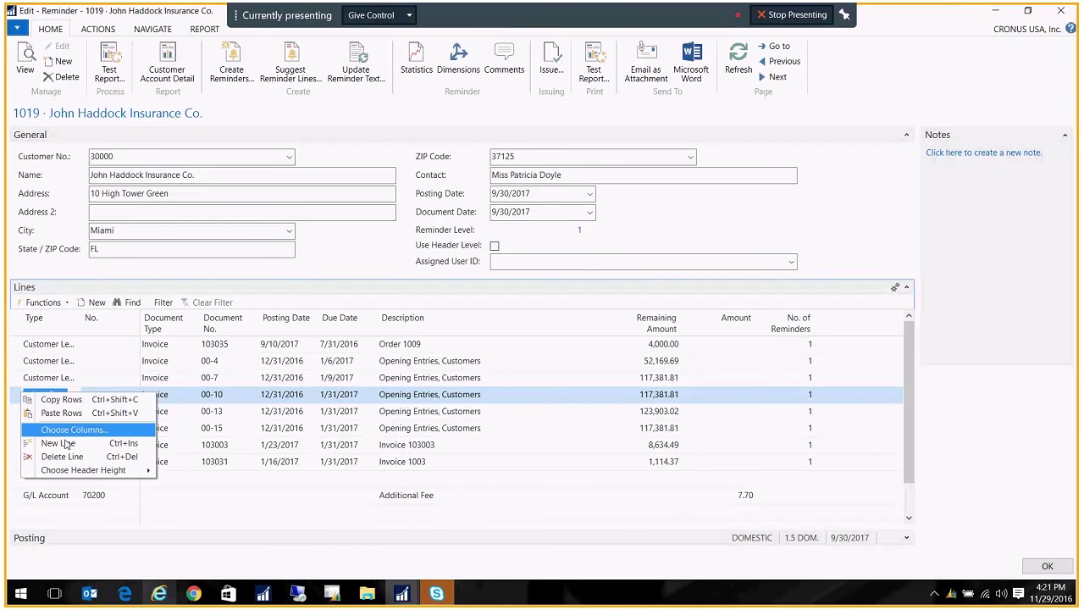
{"action": "left_click", "coordinate": [110, 457]}
{"action": "key", "text": "Return"}
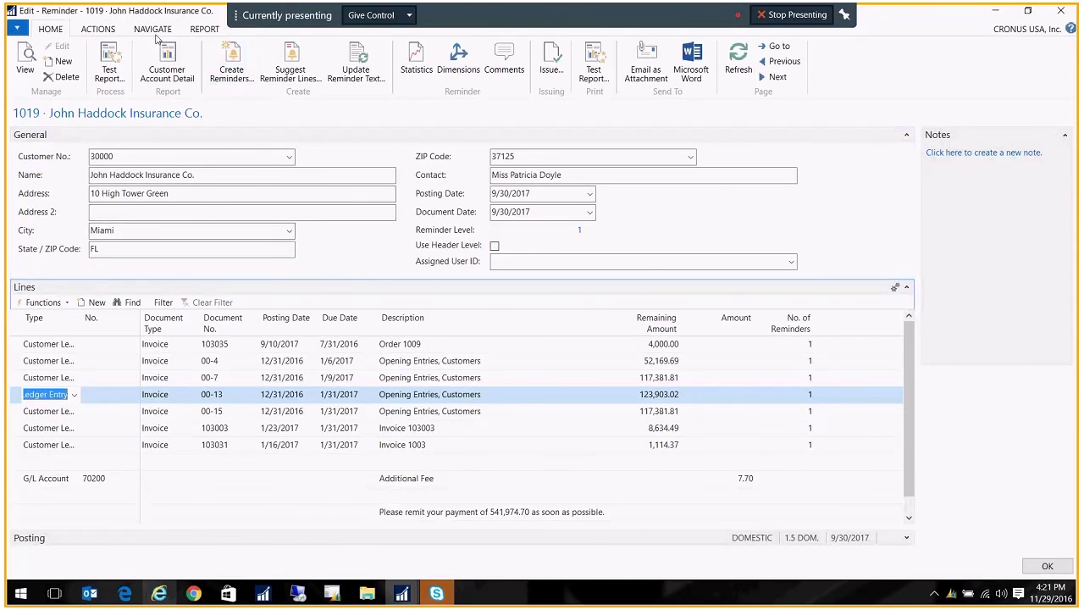
Issue reminder 1019 for John Haddock Insurance Co
{"action": "left_click", "coordinate": [98, 29]}
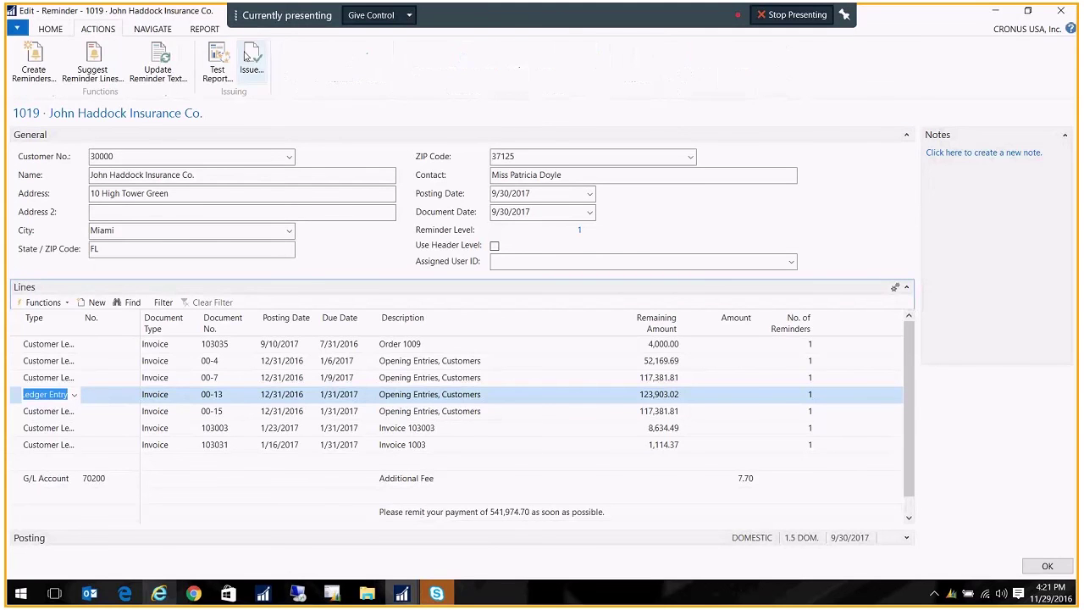
{"action": "left_click", "coordinate": [249, 59]}
{"action": "left_click", "coordinate": [213, 320]}
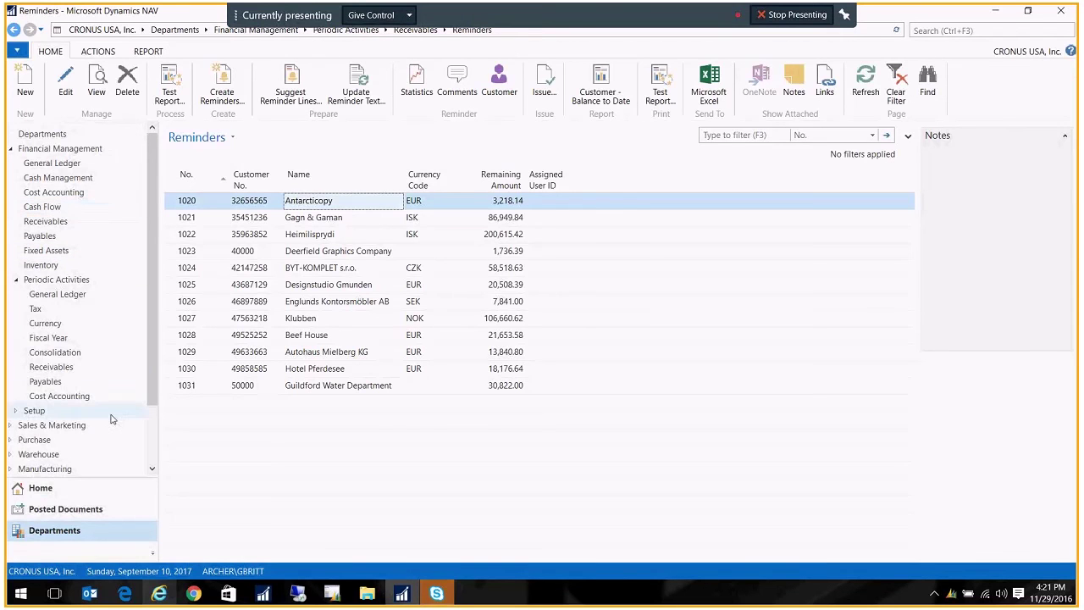
Open the Customers list under Sales & Marketing and select customer 20000 Selangorian Ltd
{"action": "left_click", "coordinate": [63, 425]}
{"action": "left_click", "coordinate": [212, 114]}
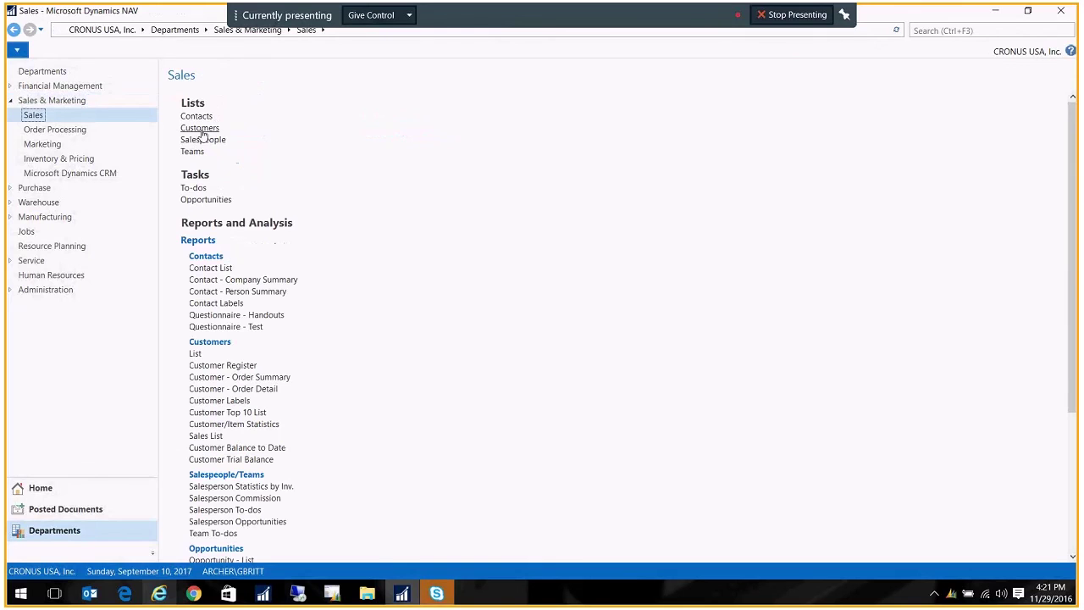
{"action": "left_click", "coordinate": [202, 131]}
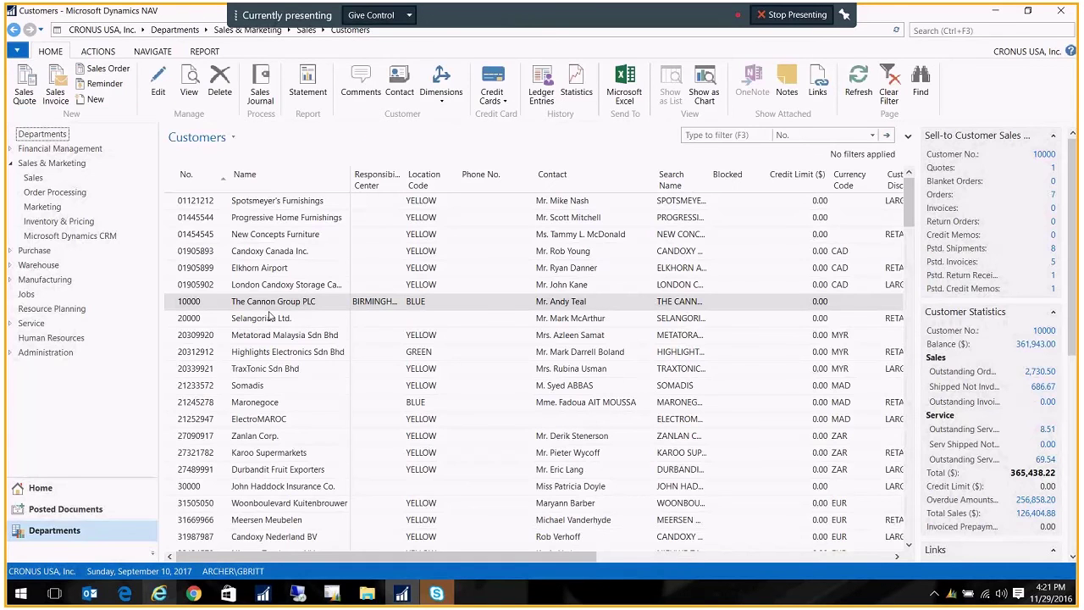
{"action": "left_click", "coordinate": [269, 318]}
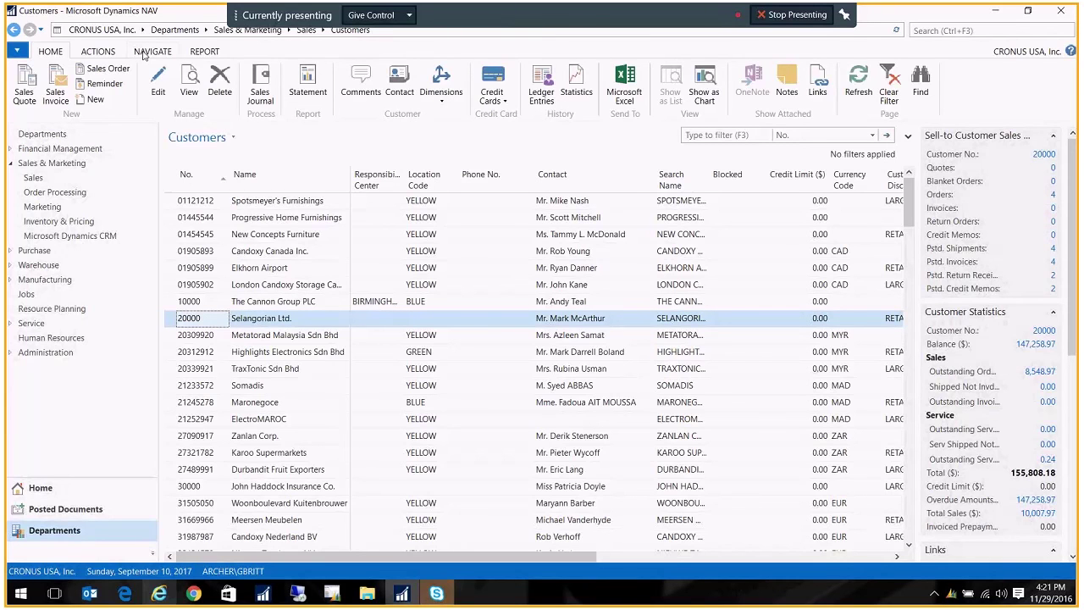
Check Selangorian's issued reminders, close the empty list, and select customer 10000 The Cannon Group PLC
{"action": "left_click", "coordinate": [146, 53]}
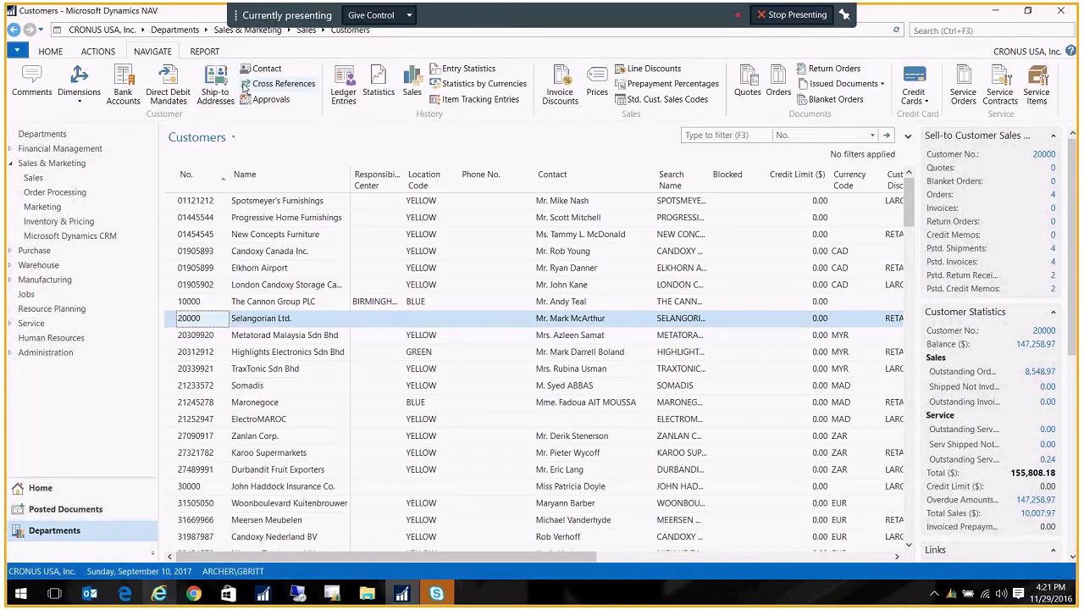
{"action": "left_click", "coordinate": [843, 83]}
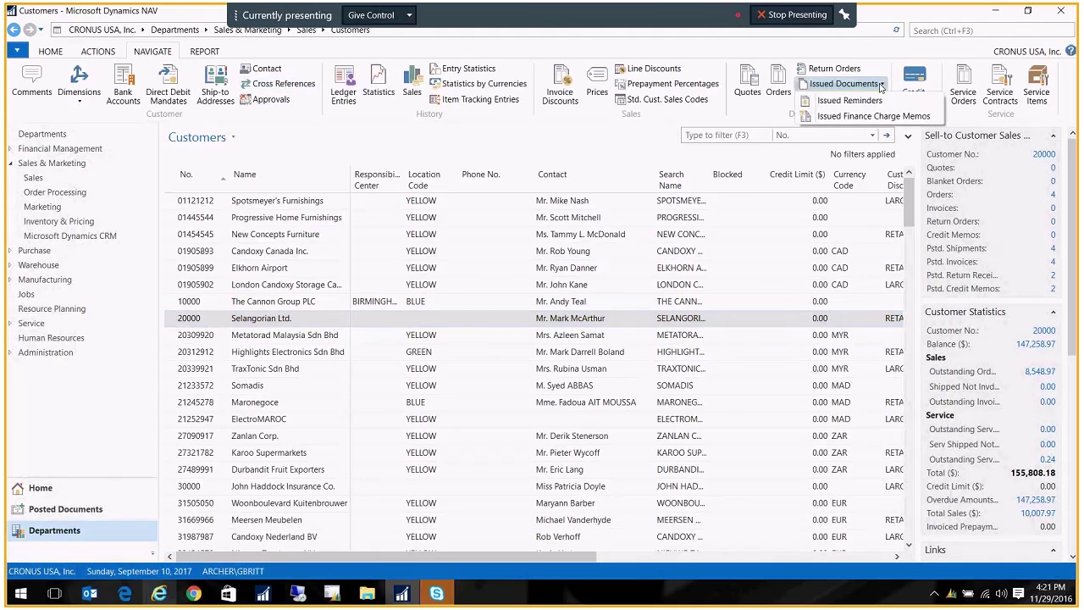
{"action": "left_click", "coordinate": [850, 100]}
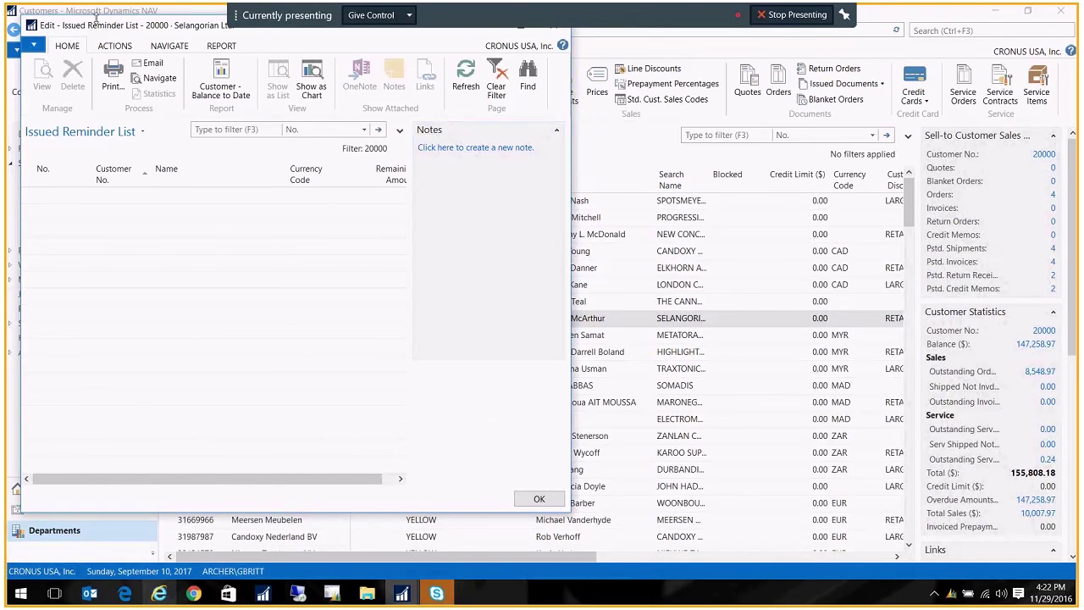
{"action": "left_click_drag", "start_coordinate": [96, 18], "coordinate": [118, 55]}
{"action": "left_click", "coordinate": [576, 61]}
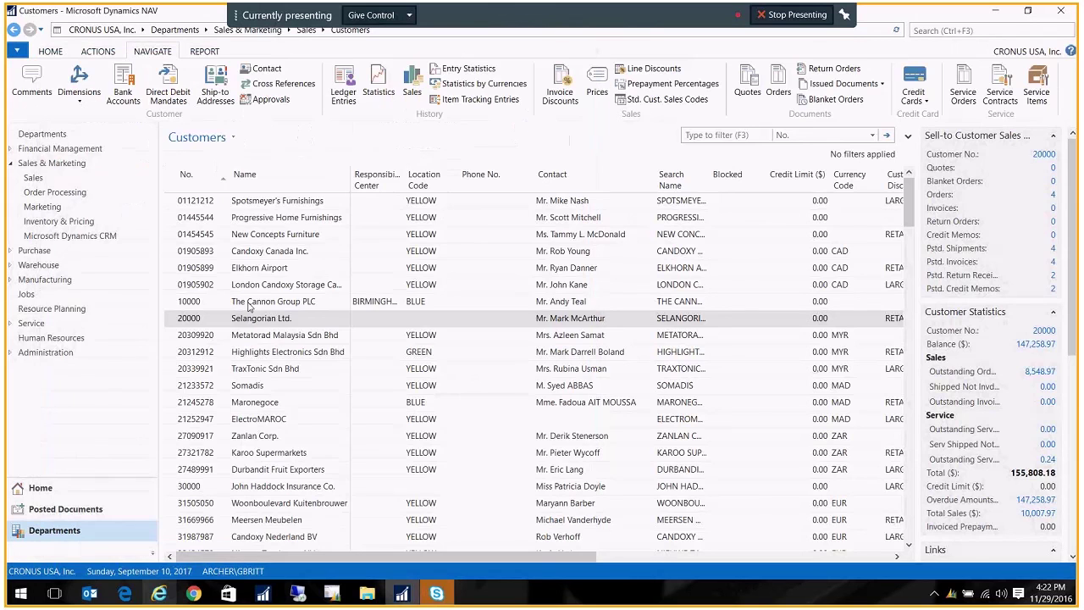
{"action": "left_click", "coordinate": [249, 305]}
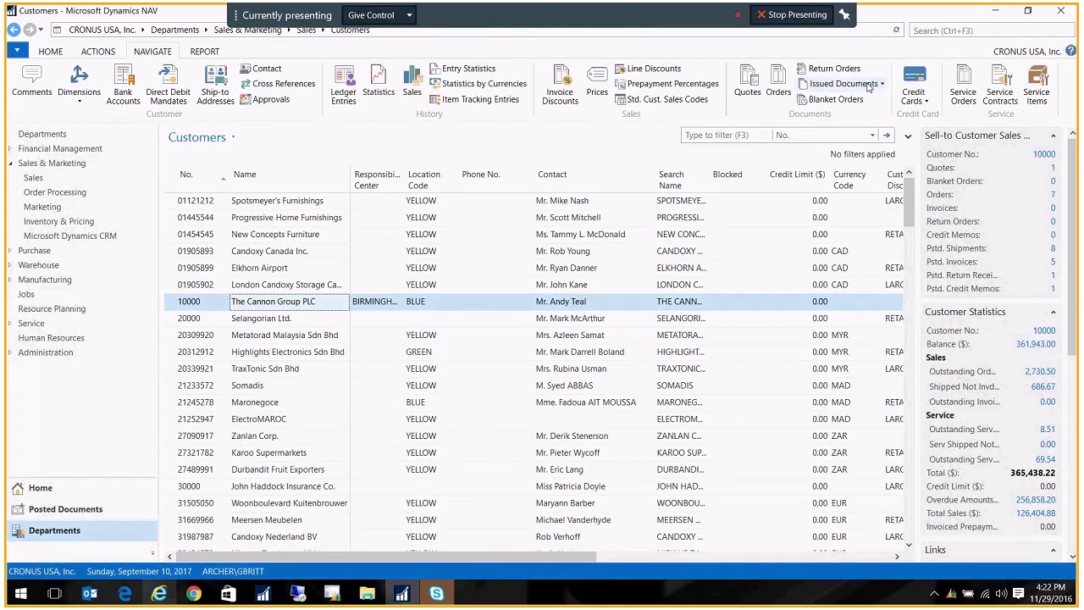
Open The Cannon Group PLC's issued reminders and print issued reminder 105002
{"action": "left_click", "coordinate": [868, 87]}
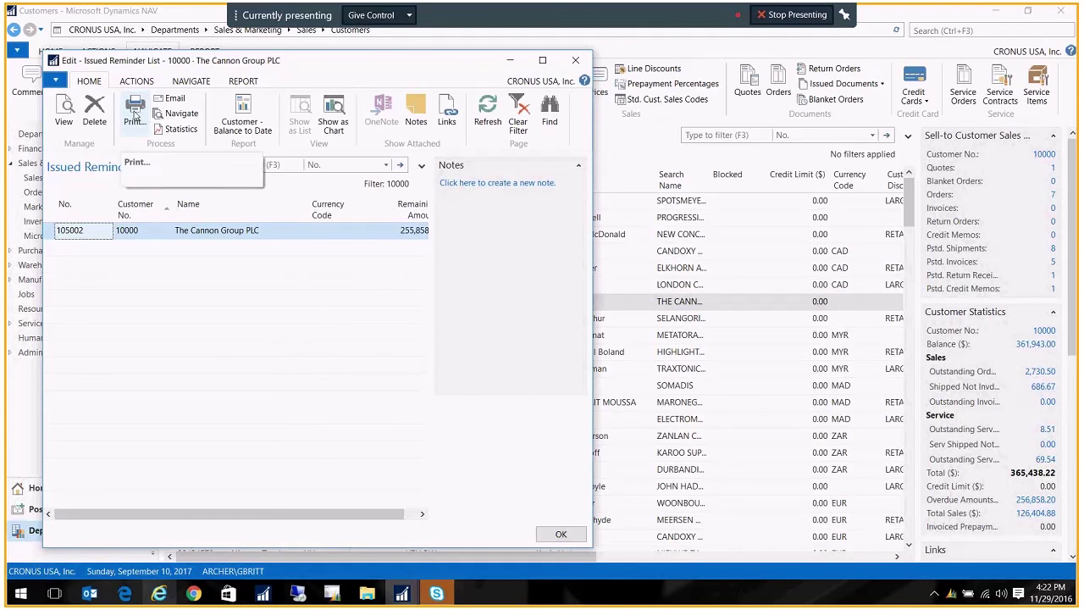
{"action": "left_click", "coordinate": [134, 116]}
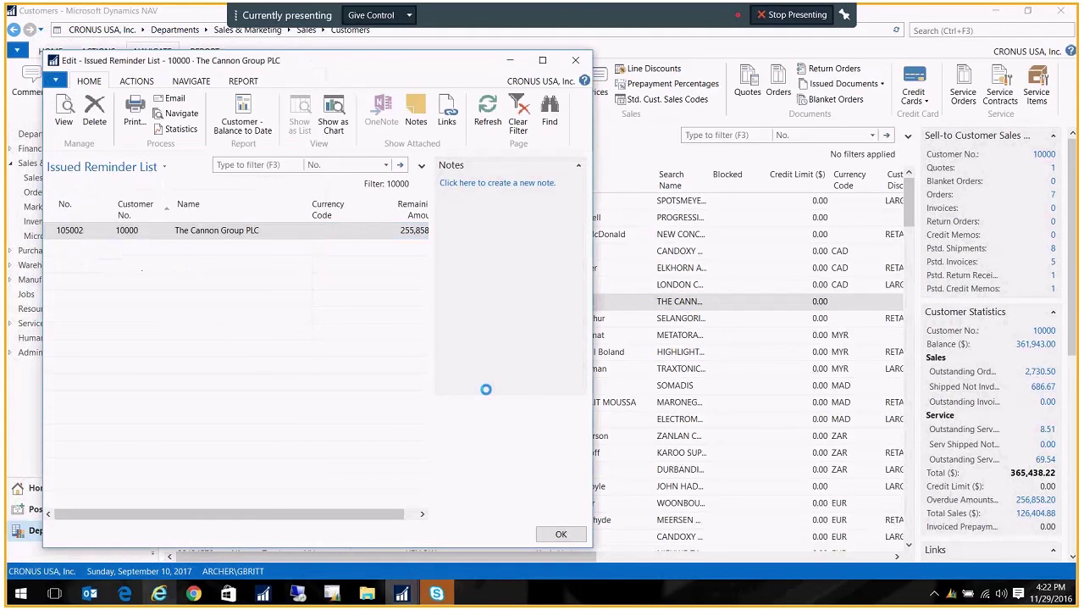